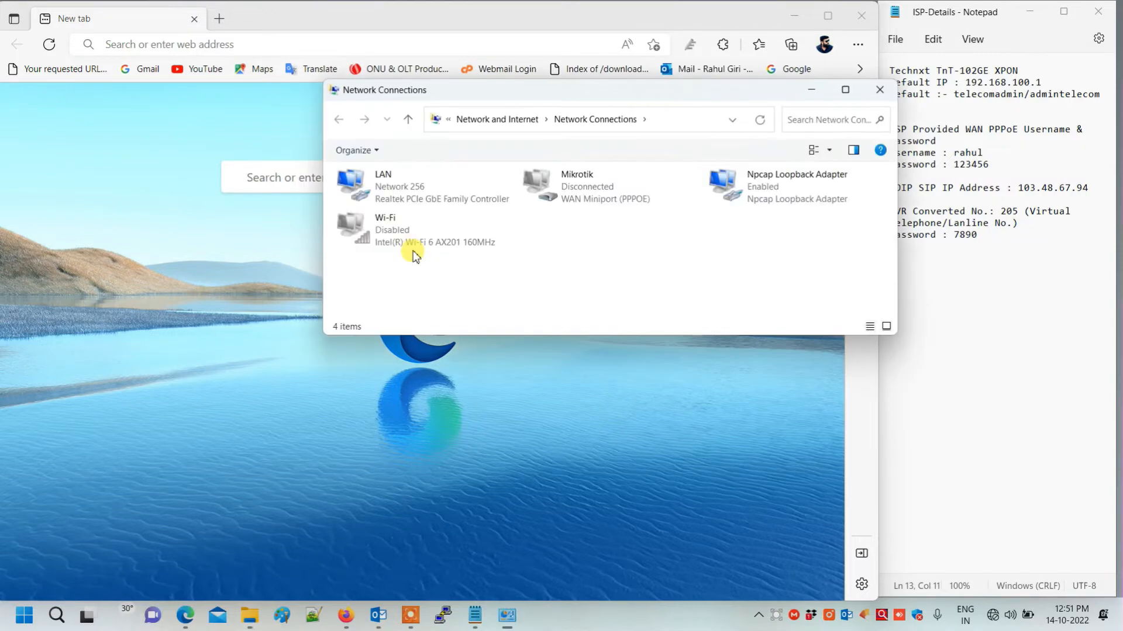
# - Give the LAN adapter static IPv4 192.168.100.5 with mask 255.255.255.0, then minimize Network Connections
pyautogui.rightClick(389, 181)
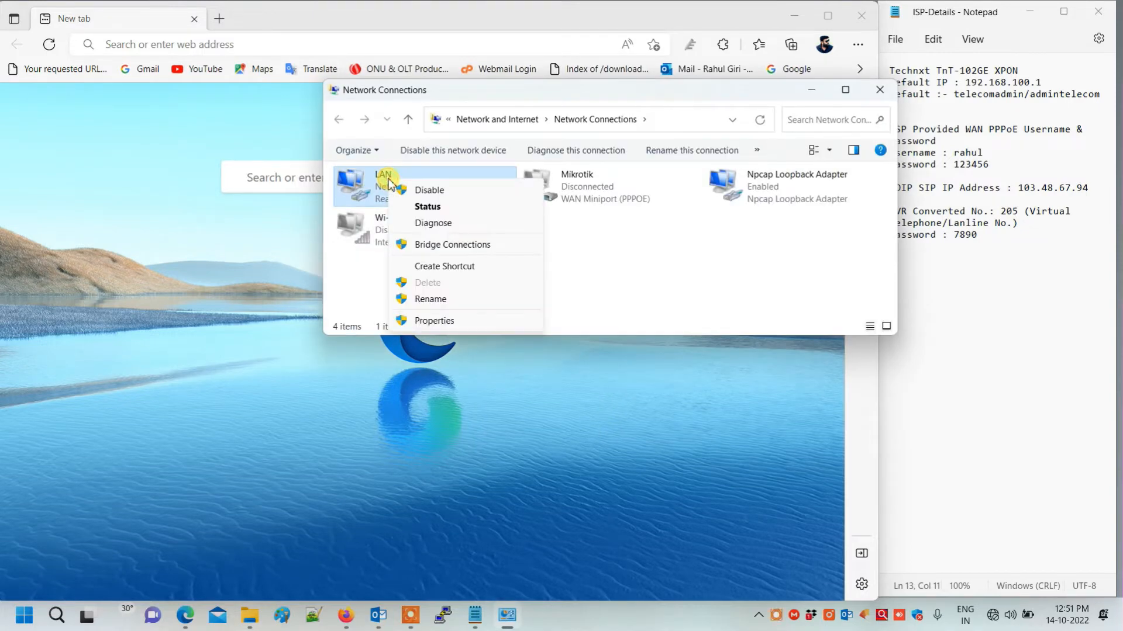
pyautogui.click(432, 321)
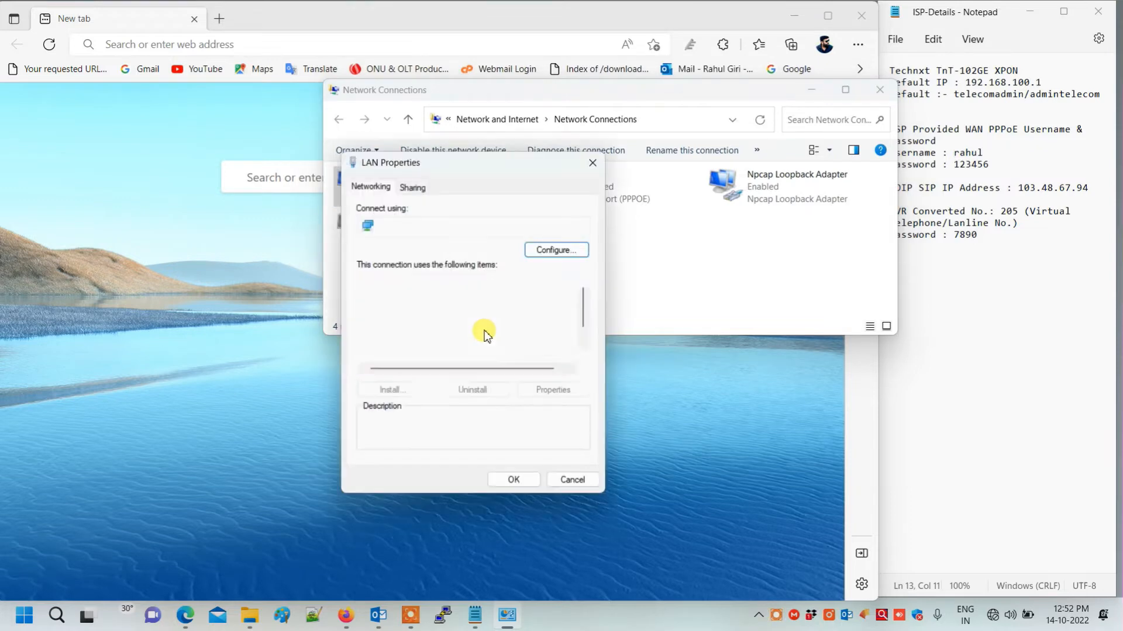
pyautogui.doubleClick(482, 343)
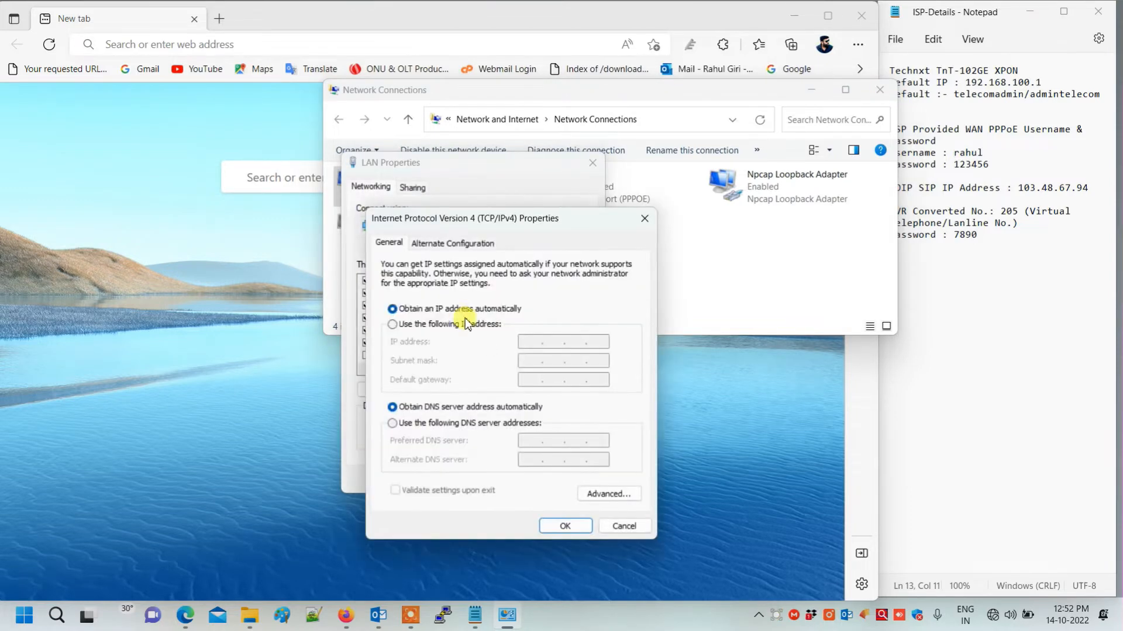
pyautogui.click(461, 326)
pyautogui.write('192 . 1')
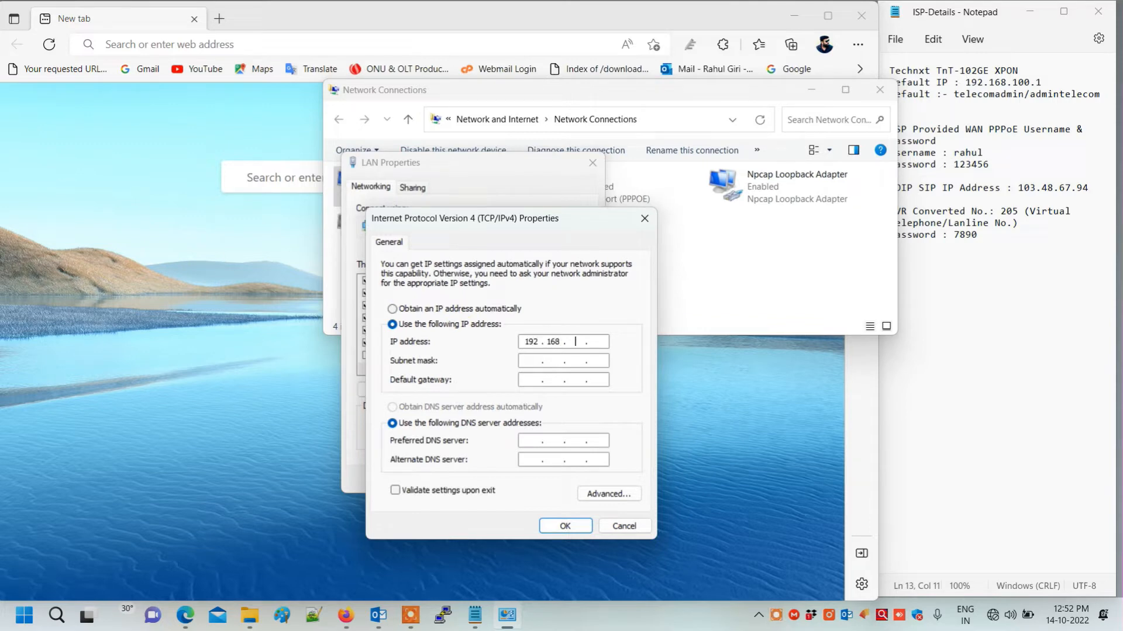
pyautogui.write('68 . 100 . 5')
pyautogui.press('Tab')
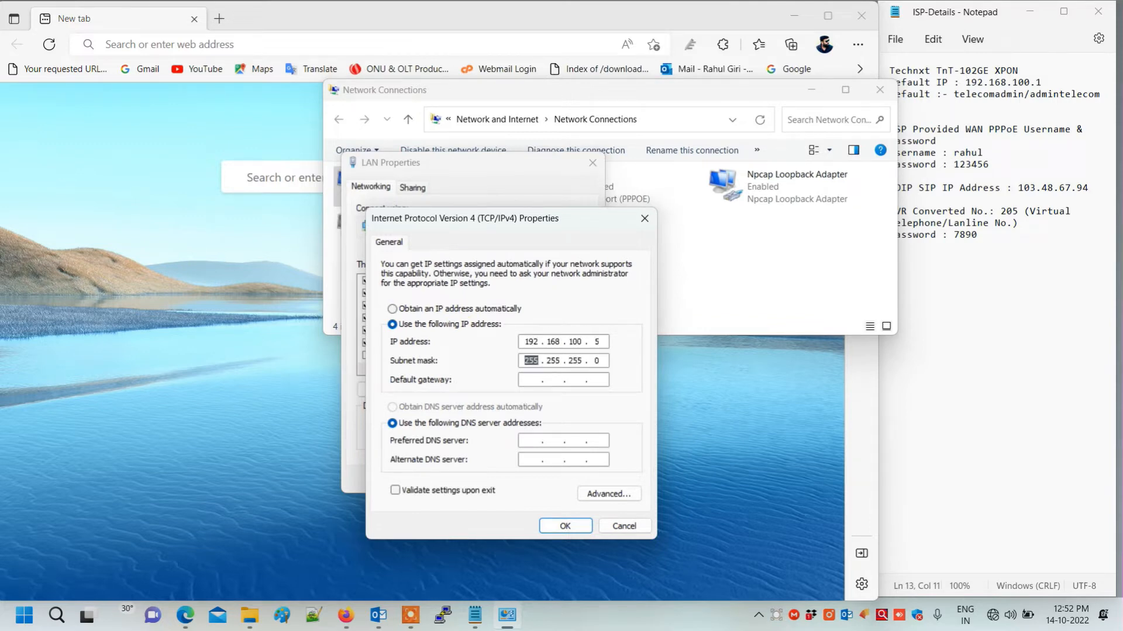
pyautogui.click(561, 521)
pyautogui.click(514, 477)
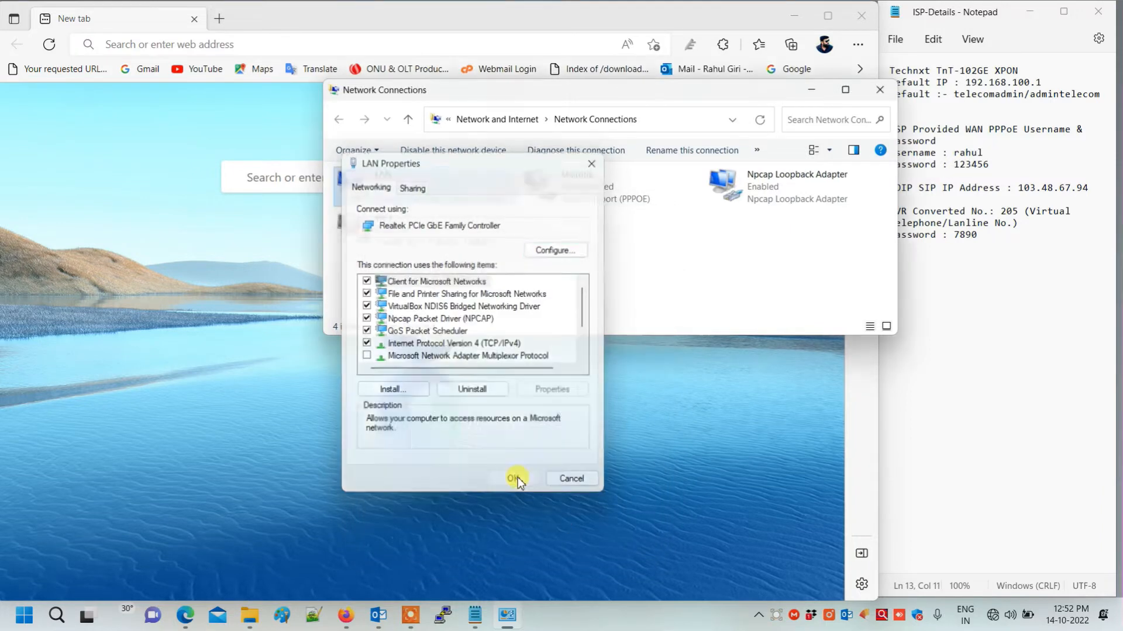
pyautogui.click(811, 91)
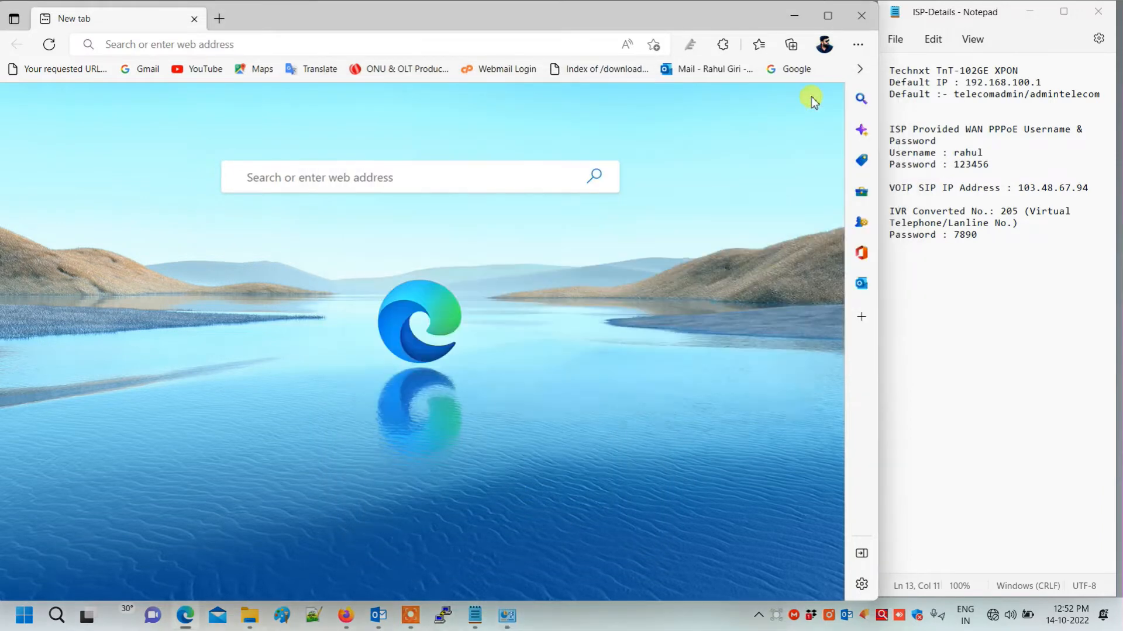
# - Run 'ping 192.168.100.1 -t' from the Run prompt, fixing the mistyped -r option
pyautogui.press('super+r')
pyautogui.write('ping 192')
pyautogui.write('.168.100.1')
pyautogui.write(' -r')
pyautogui.press('BackSpace')
pyautogui.write('t')
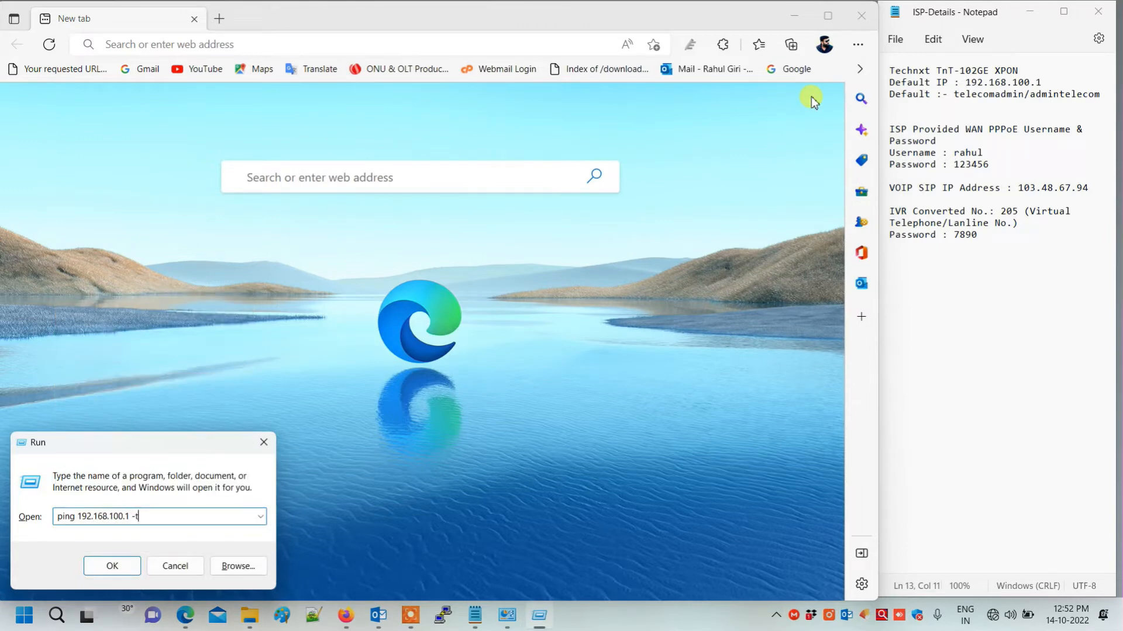
pyautogui.press('Return')
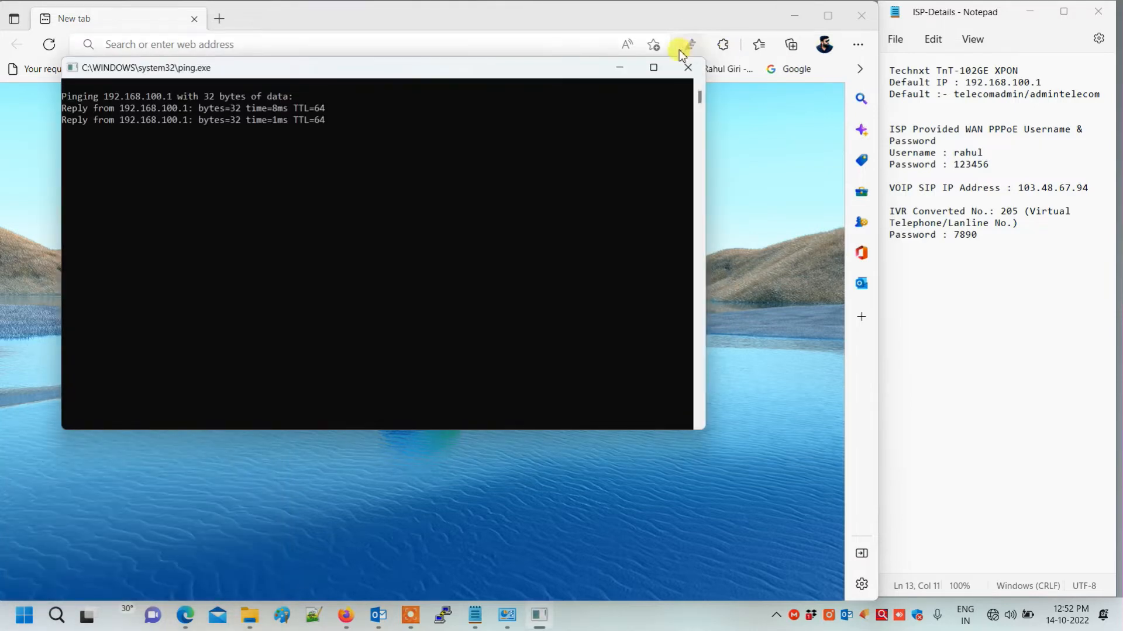
# - Load 192.168.100.1 in Edge and sign in with the admin account name and password
pyautogui.click(230, 45)
pyautogui.click(230, 46)
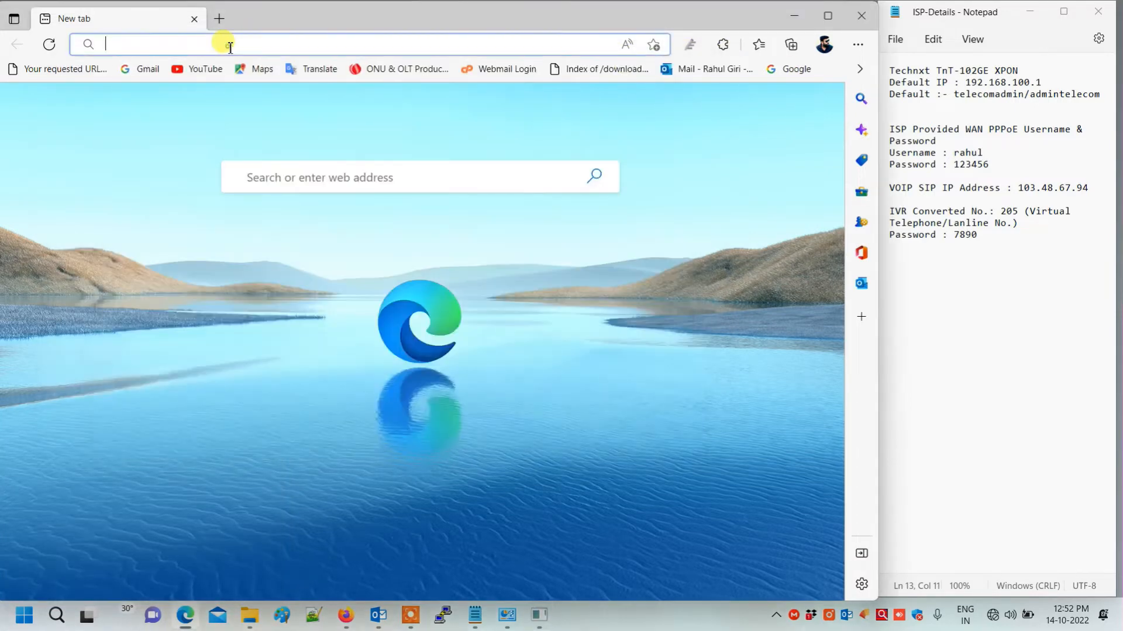
pyautogui.write('192.168.1')
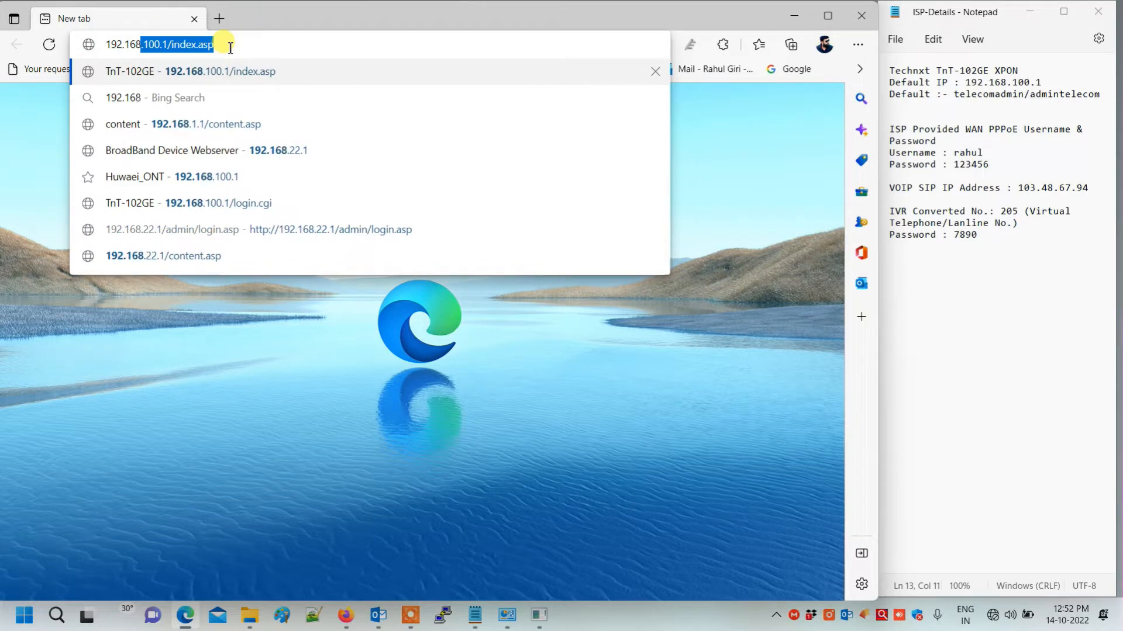
pyautogui.write('00.1')
pyautogui.press('Return')
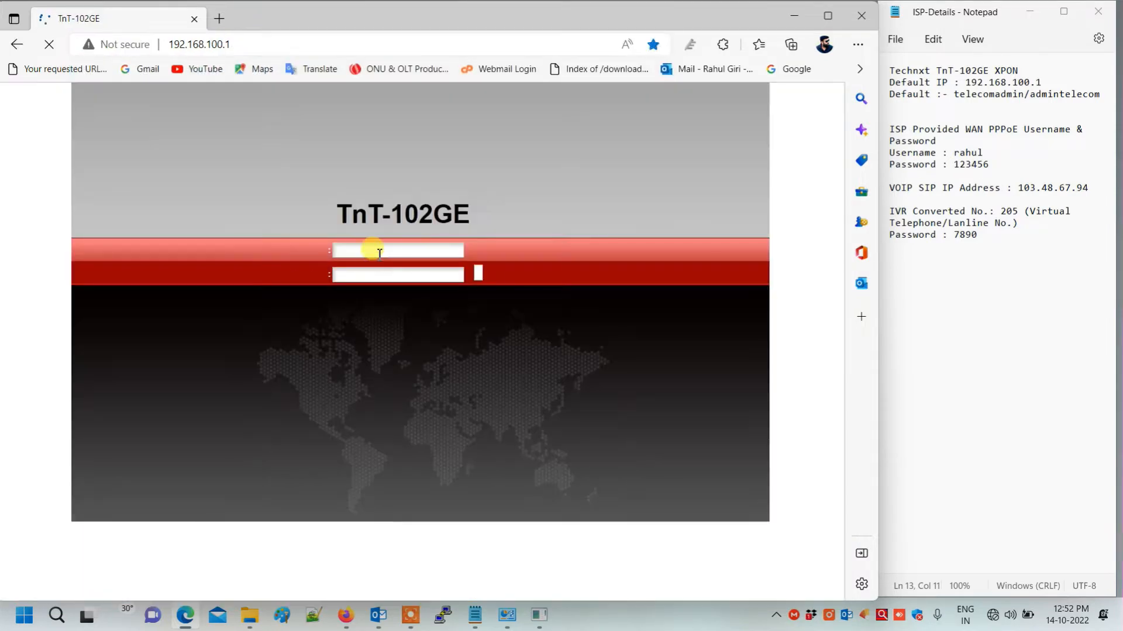
pyautogui.click(377, 252)
pyautogui.write('tele')
pyautogui.press('Tab')
pyautogui.write('admintelecom')
pyautogui.press('Return')
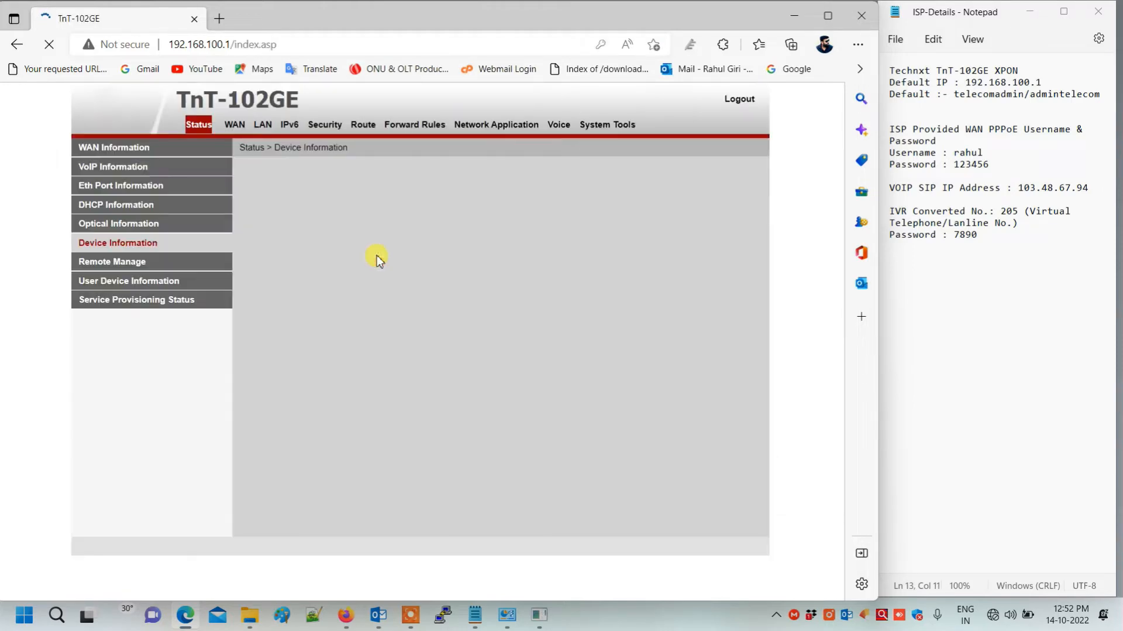
# - Check the -11.21 dBm RX optical power in Optical Information, then go to WAN configuration
pyautogui.click(102, 226)
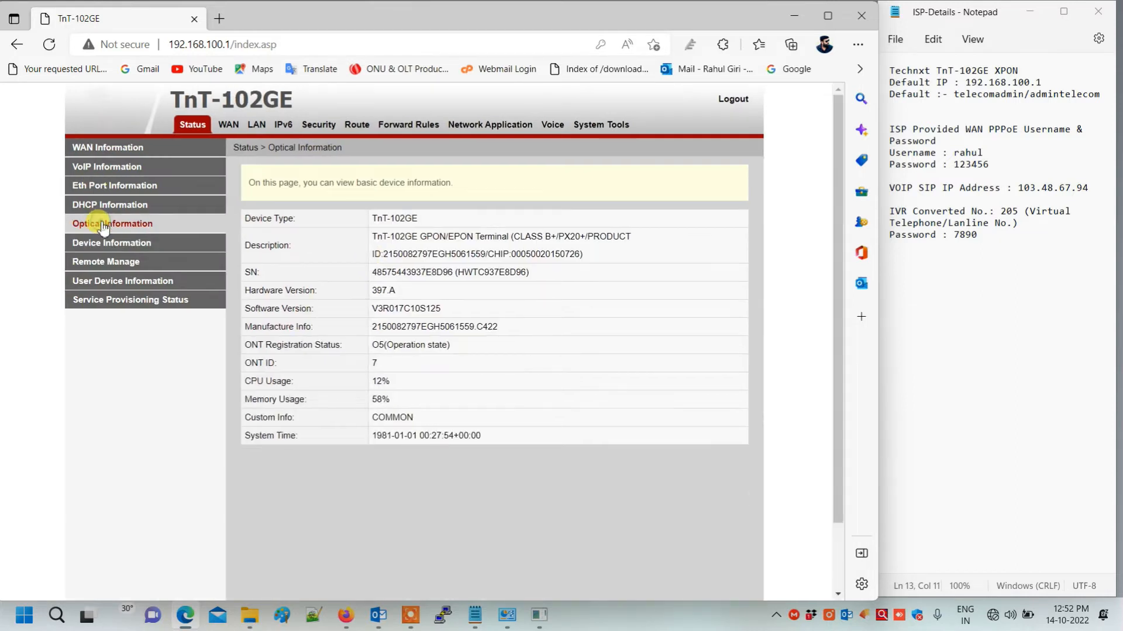
pyautogui.moveTo(475, 287); pyautogui.dragTo(427, 291)
pyautogui.moveTo(319, 289); pyautogui.dragTo(244, 291)
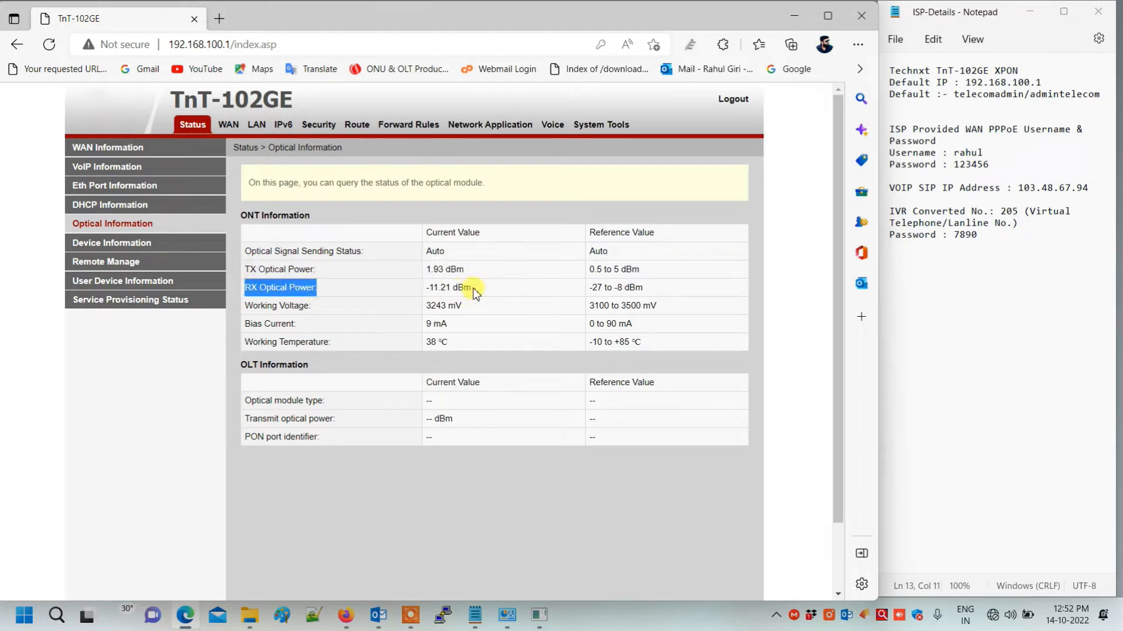
pyautogui.moveTo(474, 288); pyautogui.dragTo(427, 288)
pyautogui.click(225, 124)
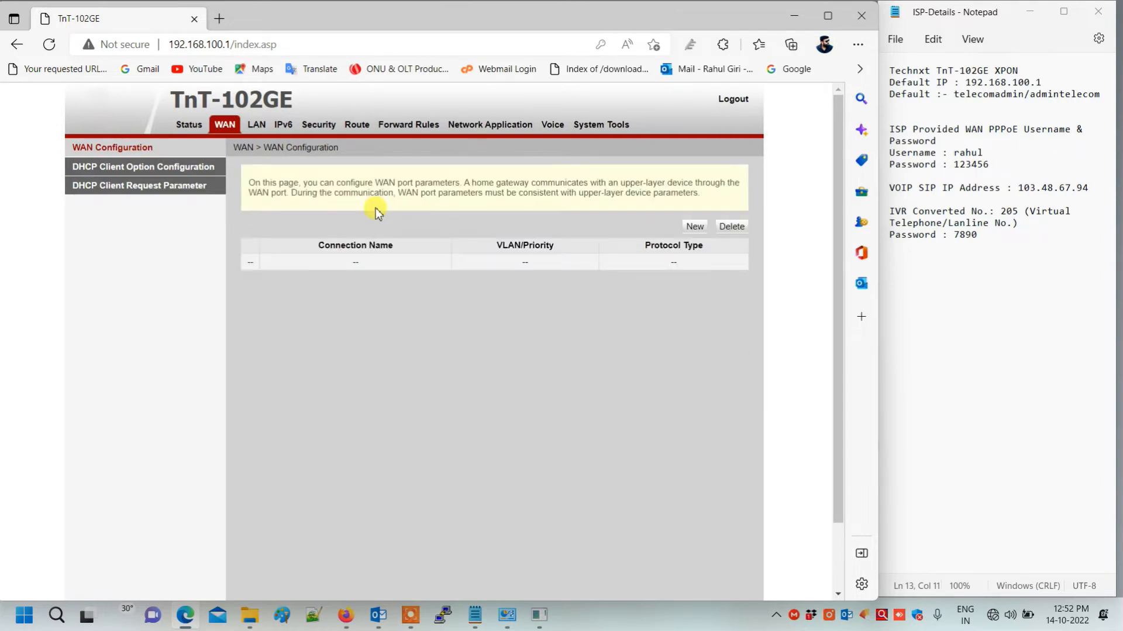
# - Start a new PPPoE WAN connection with service type VOIP_INTERNET and VLAN disabled
pyautogui.click(694, 228)
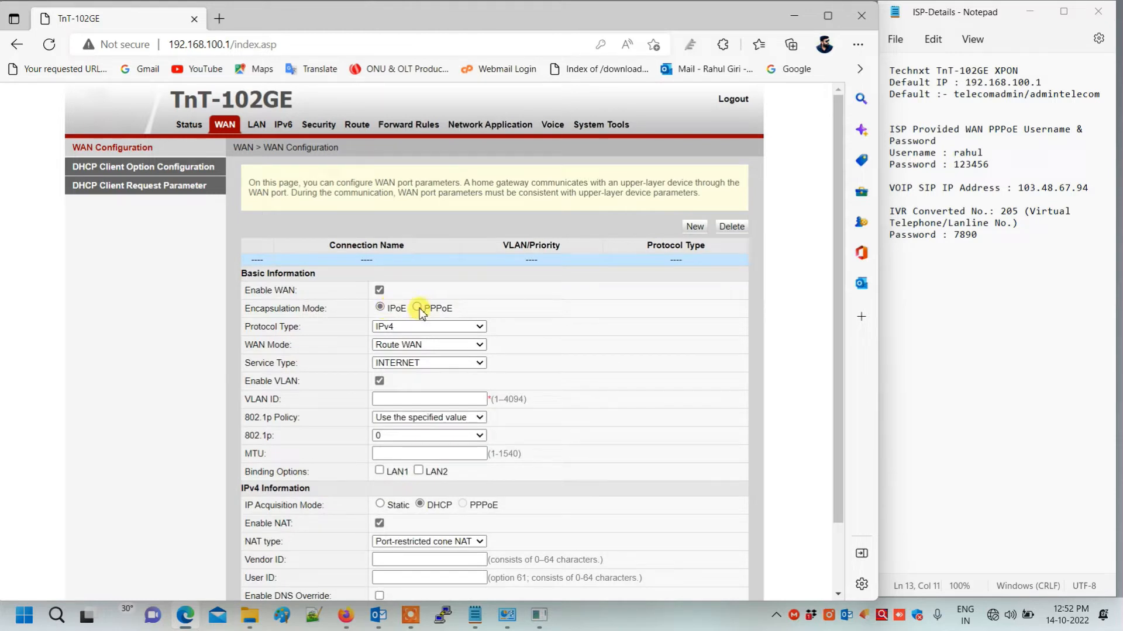
pyautogui.click(416, 307)
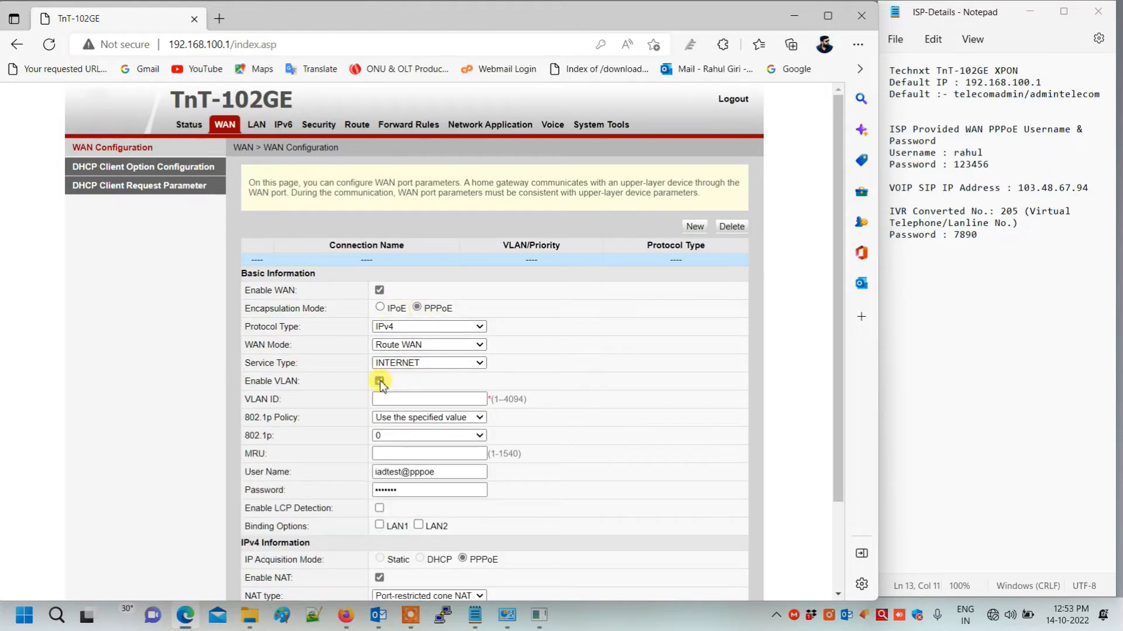
pyautogui.click(409, 363)
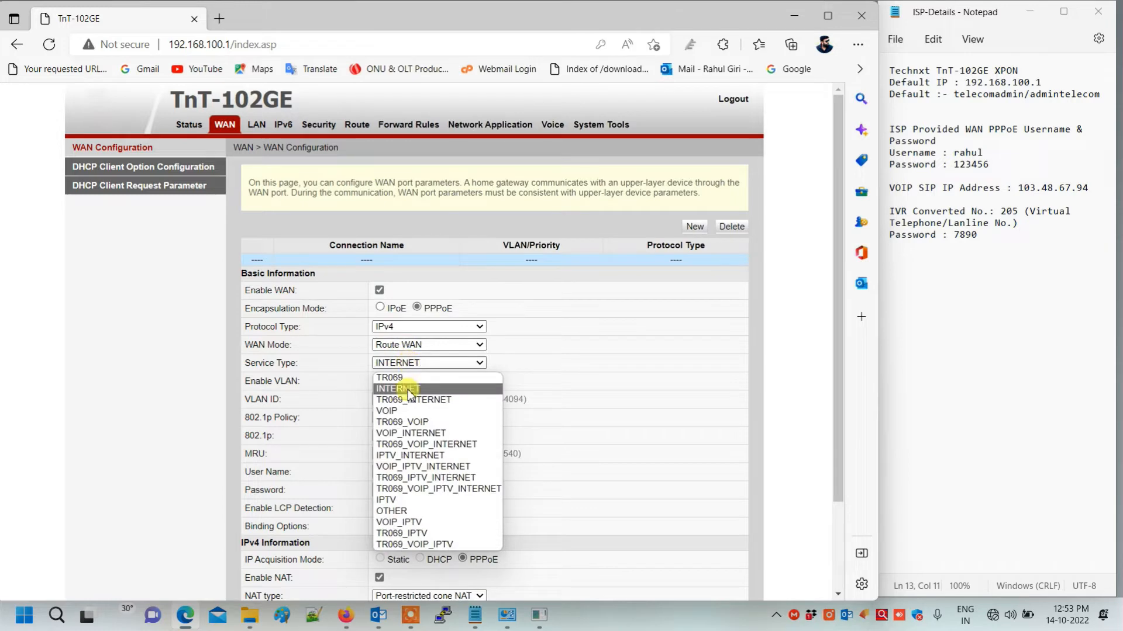
pyautogui.click(409, 433)
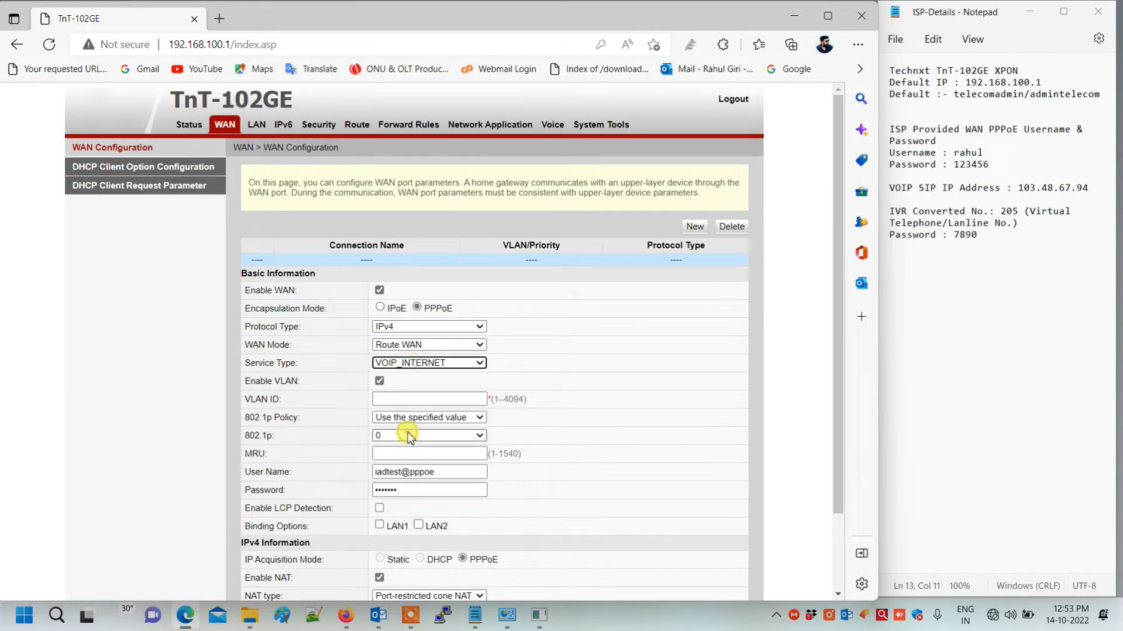
pyautogui.click(380, 381)
# - Enter the ISP's PPPoE user name and password, bind LAN1 and LAN2, and apply
pyautogui.moveTo(452, 417); pyautogui.dragTo(299, 430)
pyautogui.write('rahu')
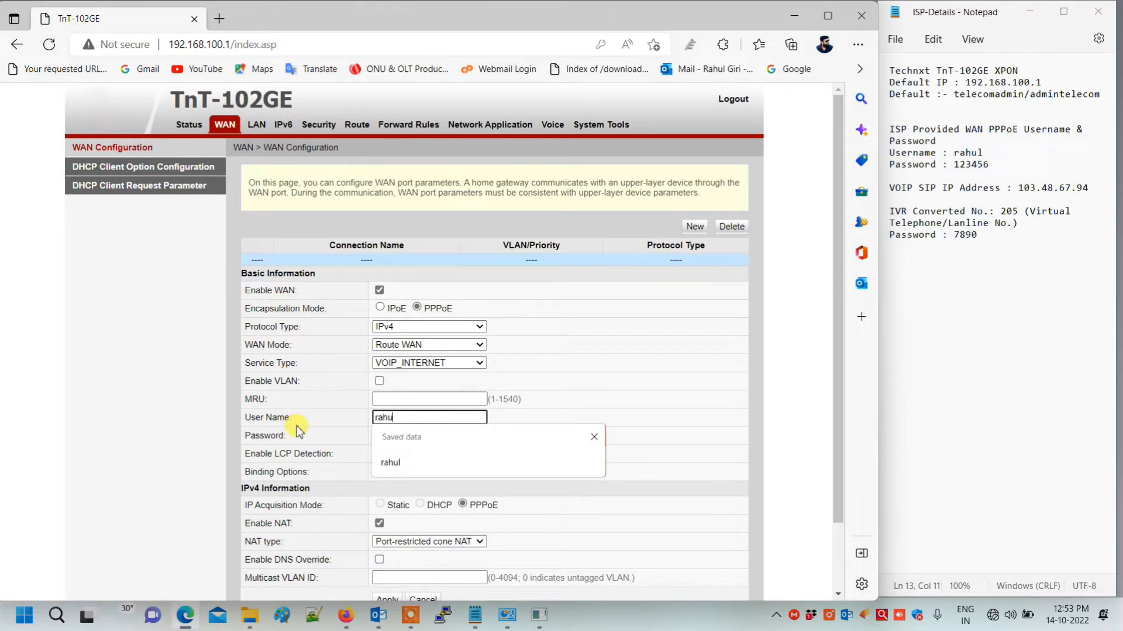
pyautogui.write('l')
pyautogui.press('Tab')
pyautogui.write('1')
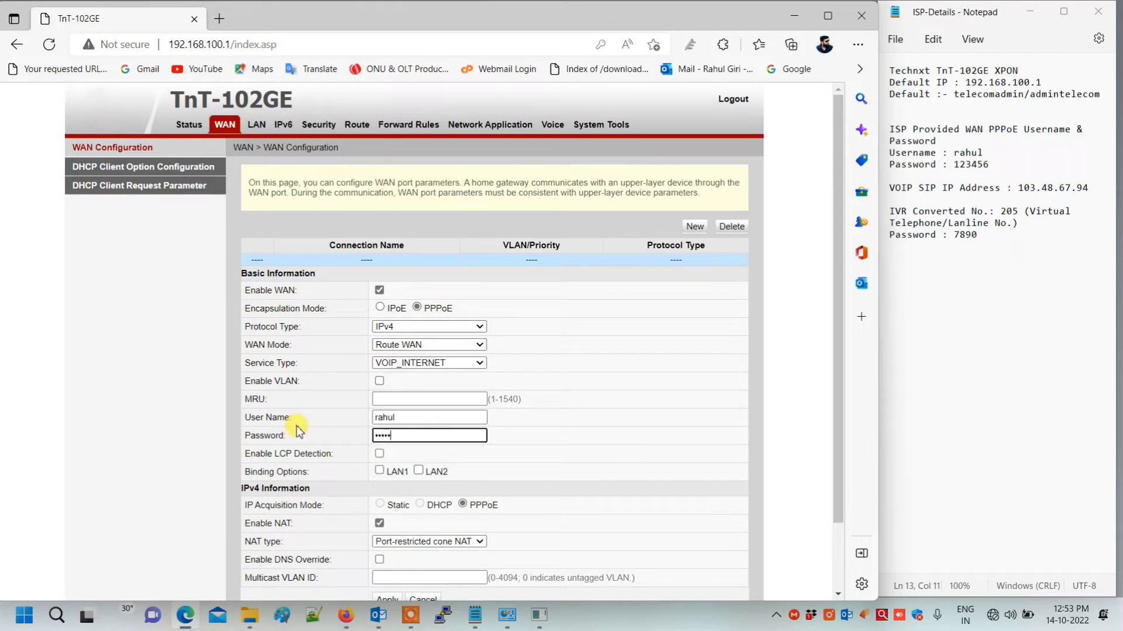
pyautogui.write('23456')
pyautogui.scroll(-2, 297, 429)
pyautogui.click(378, 395)
pyautogui.click(378, 394)
pyautogui.click(420, 394)
pyautogui.click(387, 523)
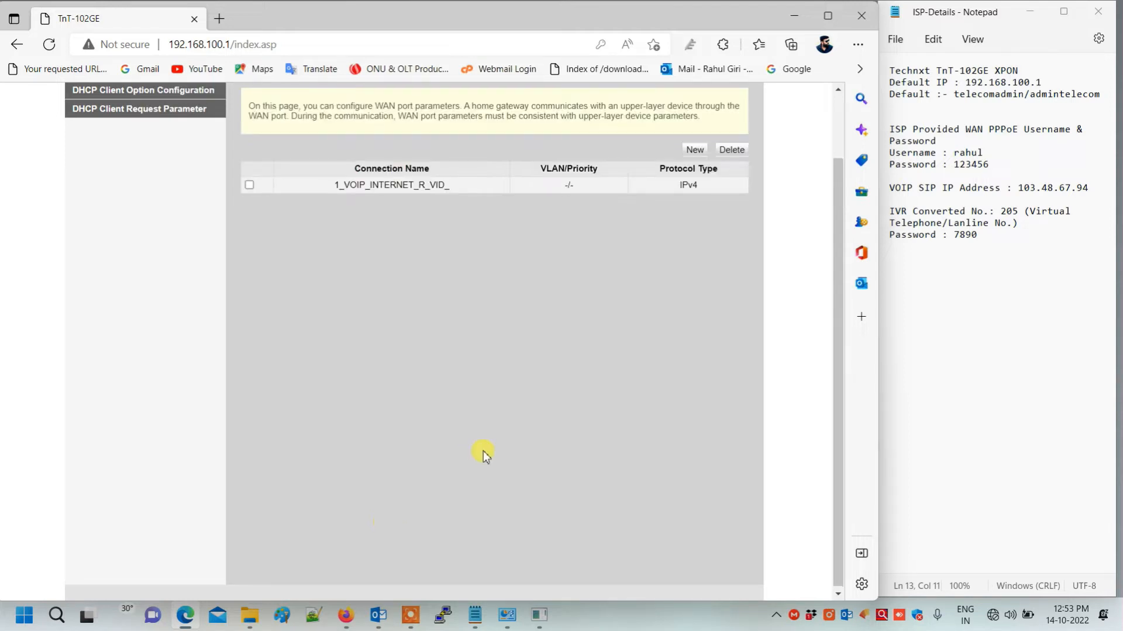
pyautogui.scroll(2, 483, 451)
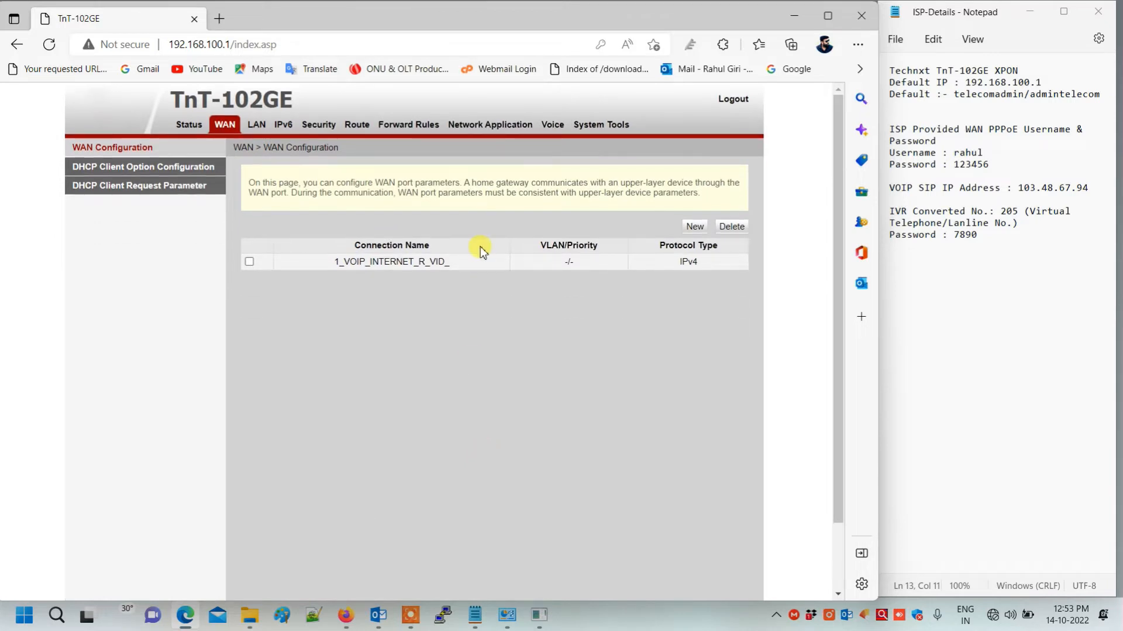
# - Paste 103.48.67.94 into the outbound, standby outbound, primary and standby proxy address fields
pyautogui.click(552, 126)
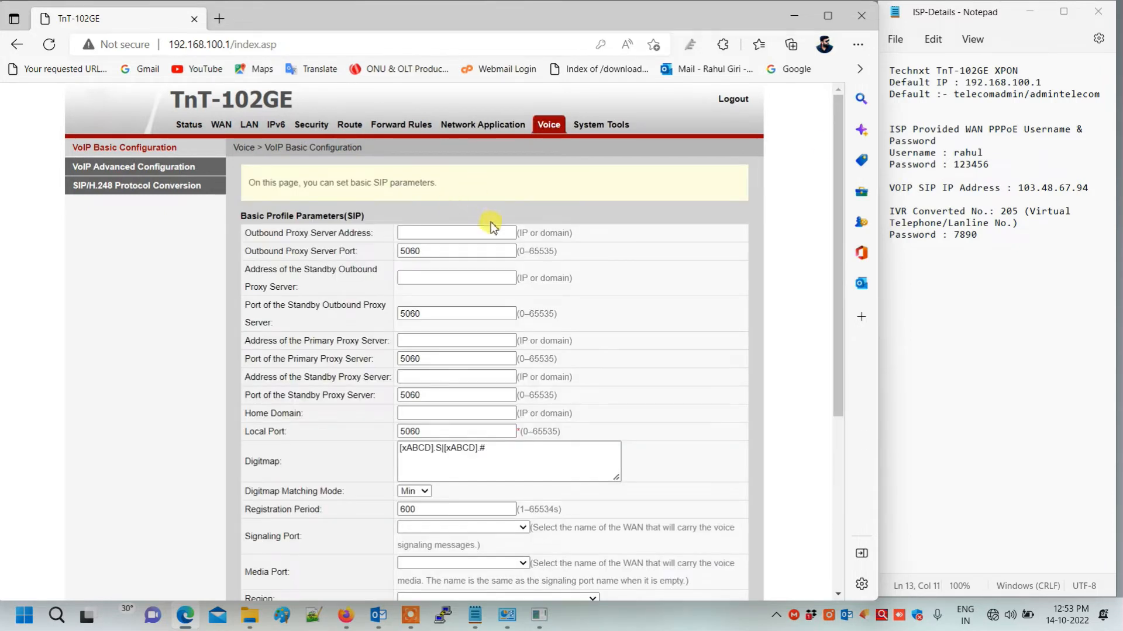
pyautogui.moveTo(1020, 187); pyautogui.dragTo(1093, 190)
pyautogui.hotkey('ctrl', 'c')
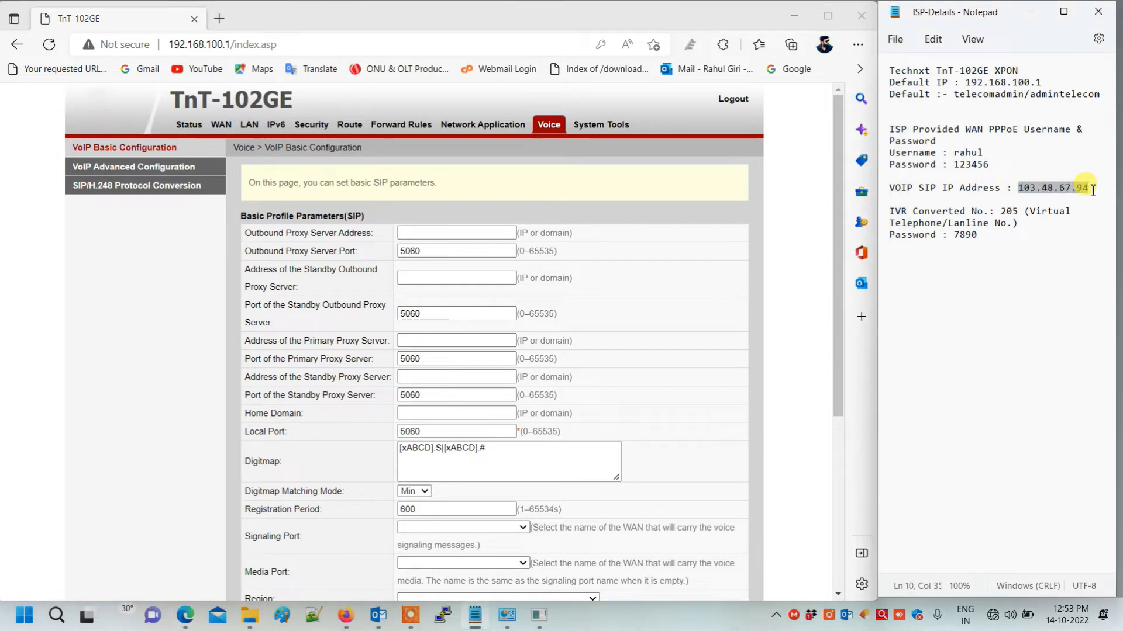
pyautogui.click(447, 231)
pyautogui.hotkey('ctrl', 'v')
pyautogui.click(431, 278)
pyautogui.hotkey('ctrl', 'v')
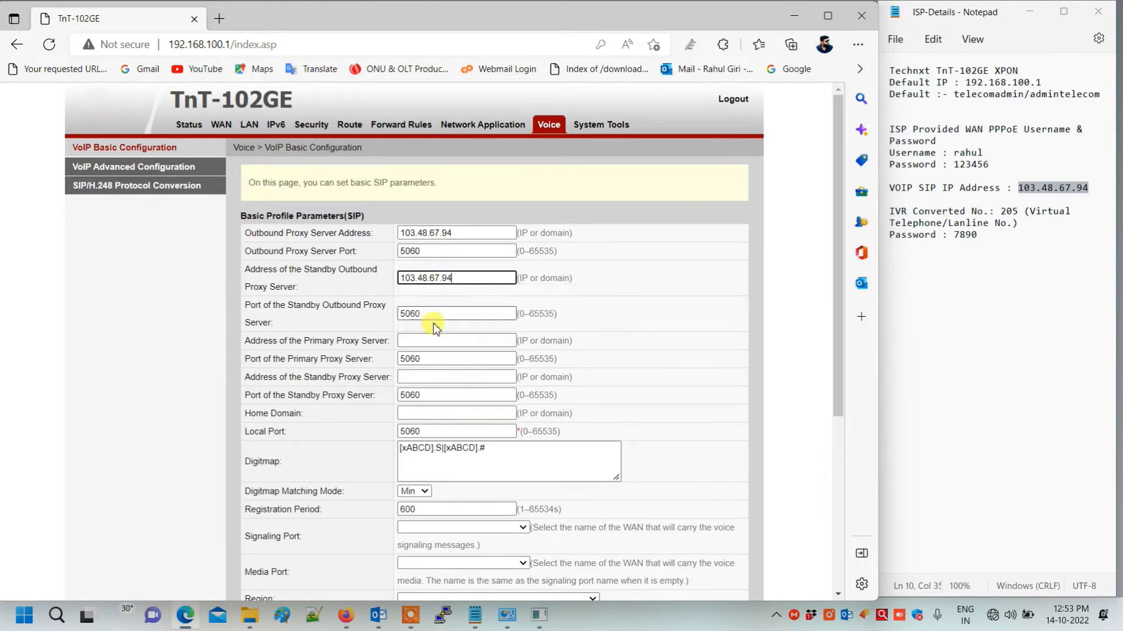
pyautogui.click(432, 339)
pyautogui.hotkey('ctrl', 'v')
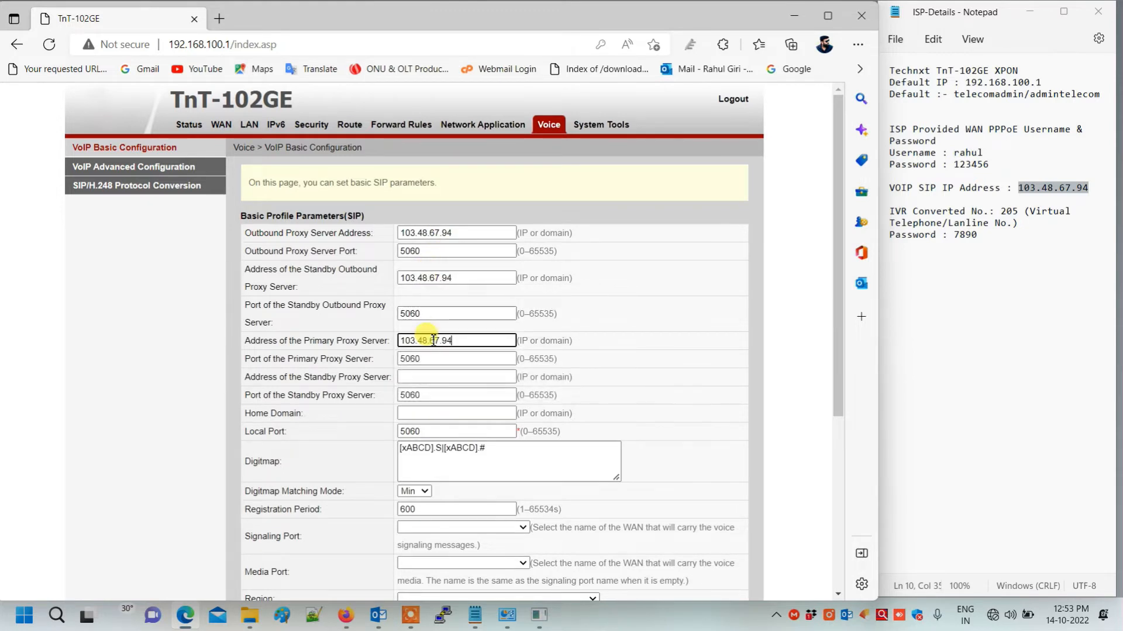
pyautogui.click(436, 377)
pyautogui.hotkey('ctrl', 'v')
pyautogui.scroll(-2, 432, 374)
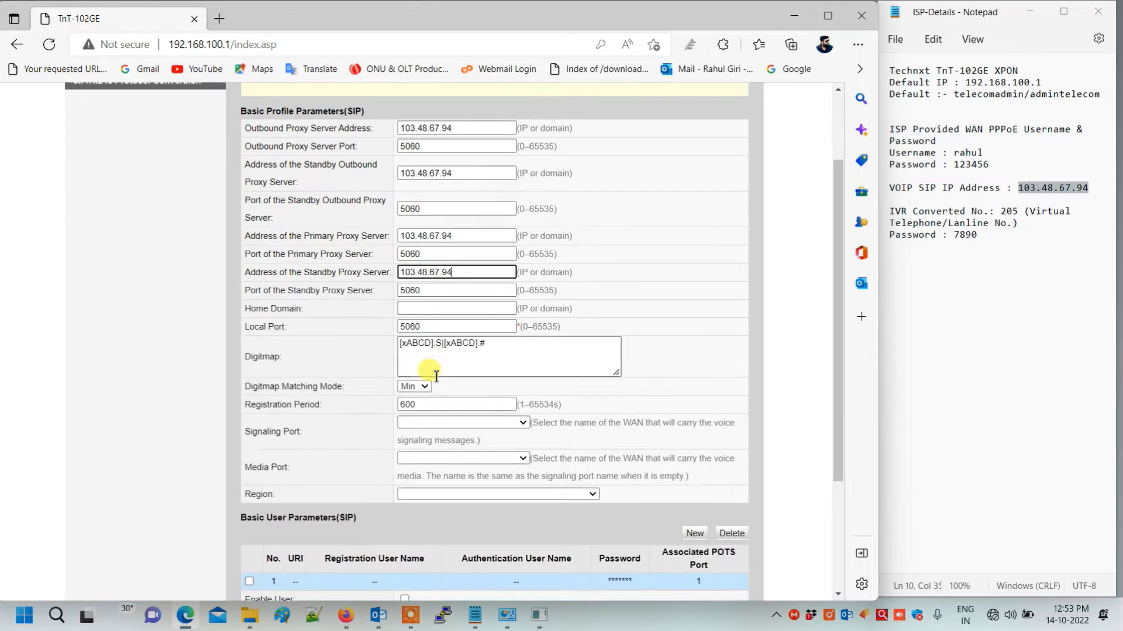
# - Set both Signaling Port and Media Port to the 1_VOIP_INTERNET_R_VID_ WAN
pyautogui.scroll(-1, 465, 389)
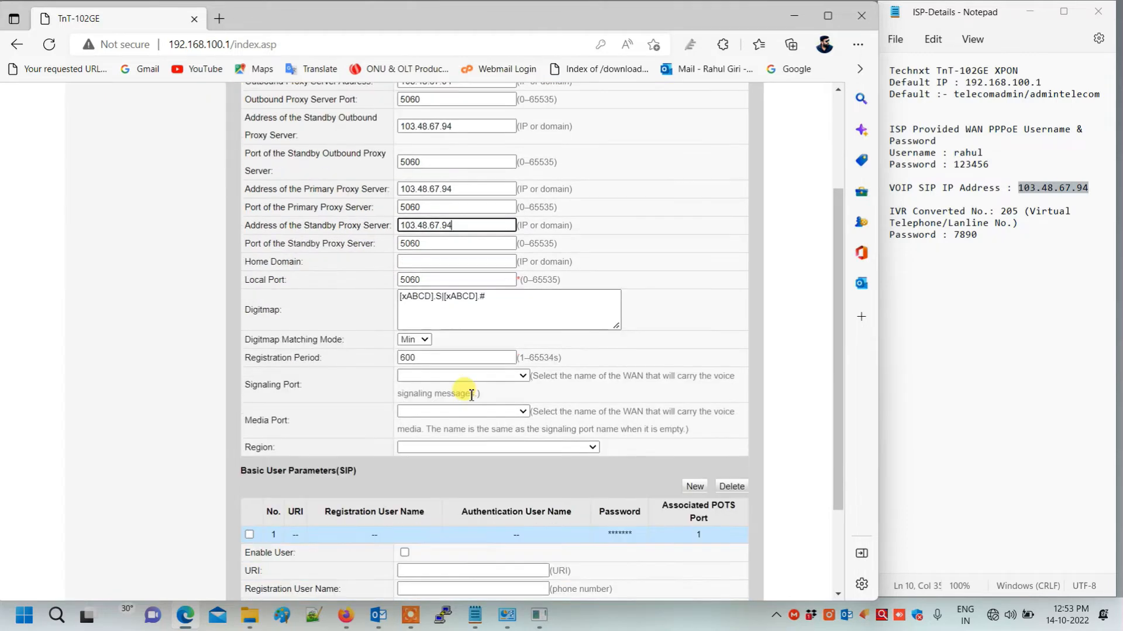
pyautogui.click(500, 376)
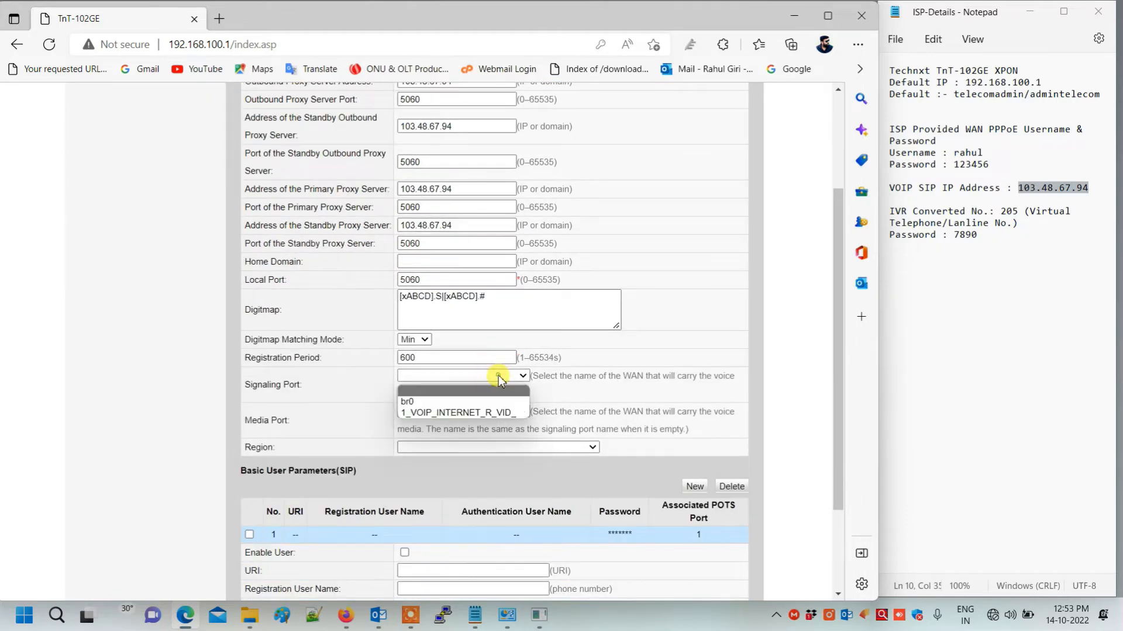
pyautogui.click(485, 413)
pyautogui.click(527, 412)
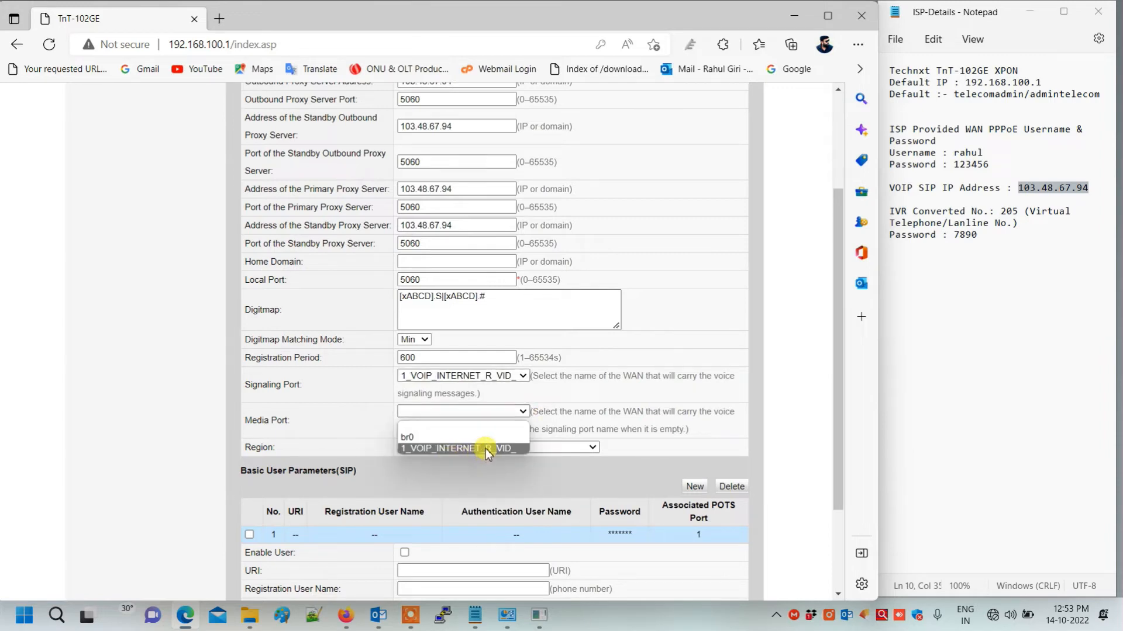
pyautogui.click(484, 449)
# - Choose India in the Region dropdown
pyautogui.click(572, 447)
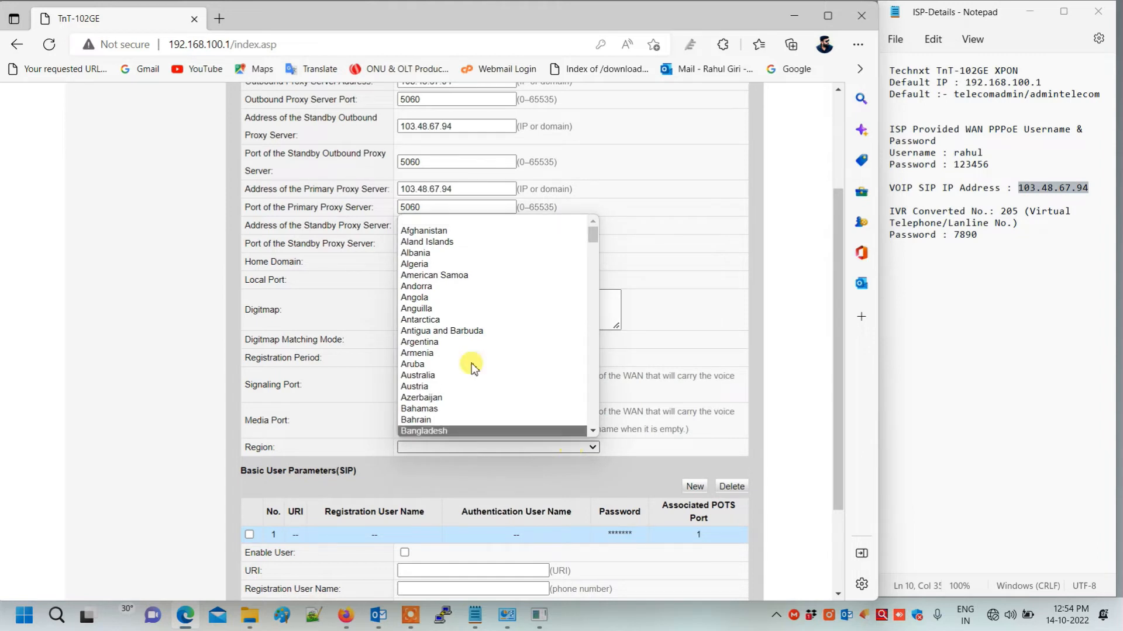
pyautogui.scroll(-1, 472, 367)
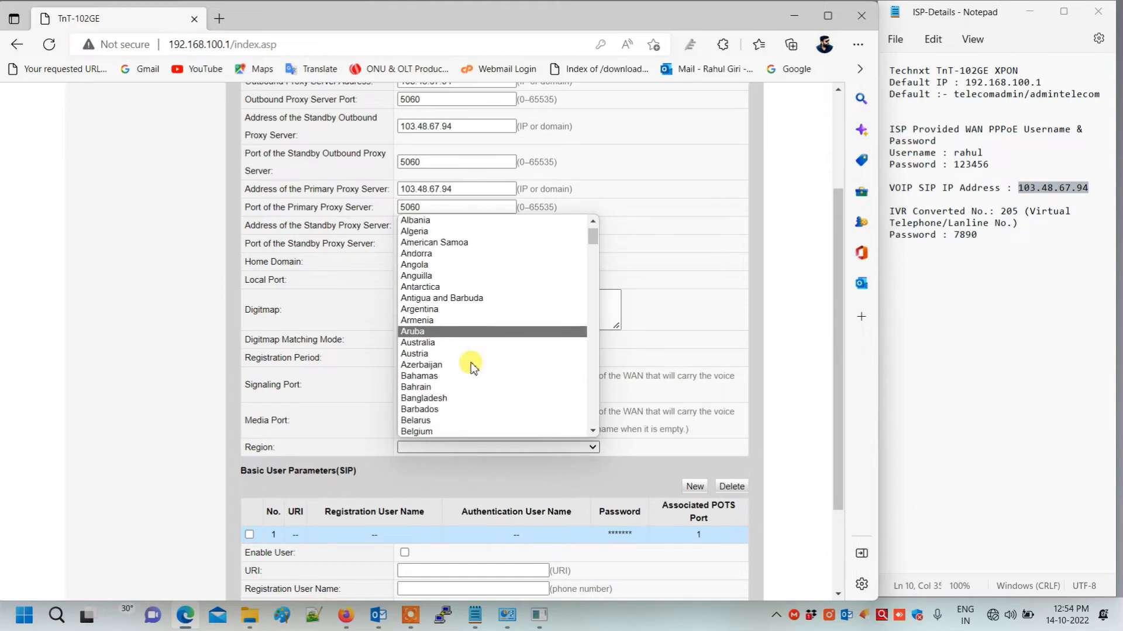
pyautogui.scroll(1, 472, 367)
pyautogui.scroll(-13, 472, 366)
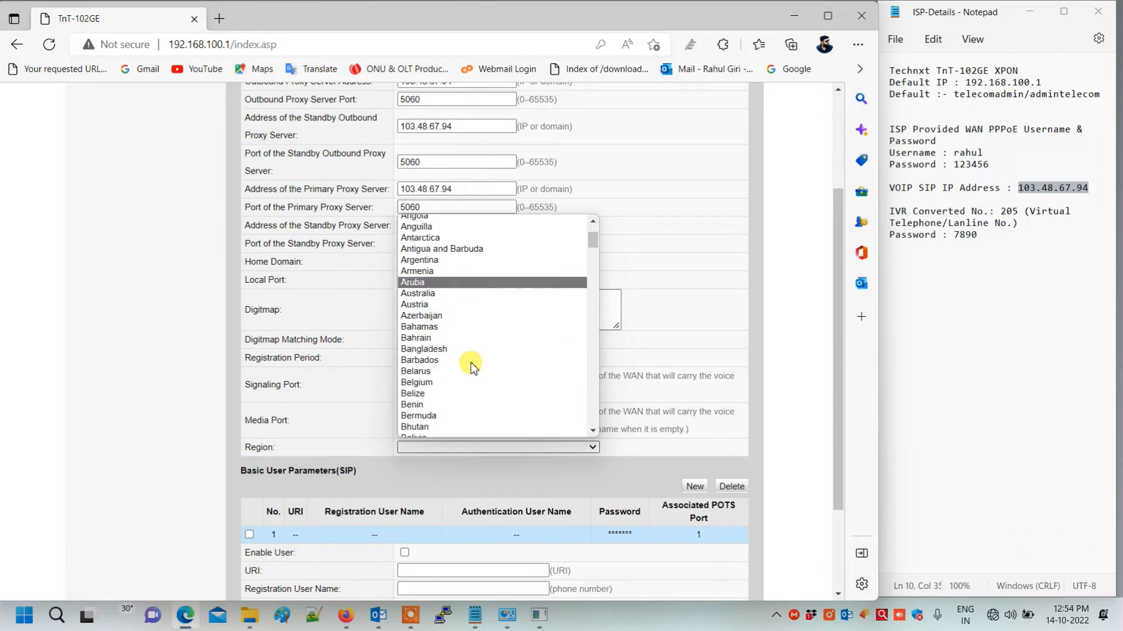
pyautogui.scroll(-16, 472, 367)
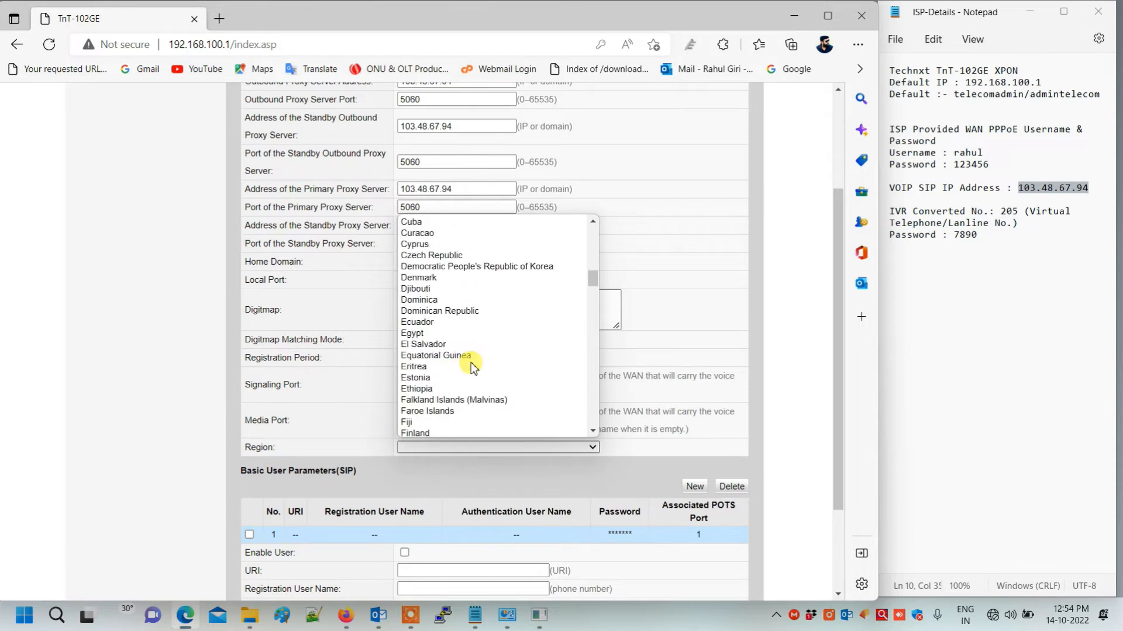
pyautogui.scroll(-1, 472, 367)
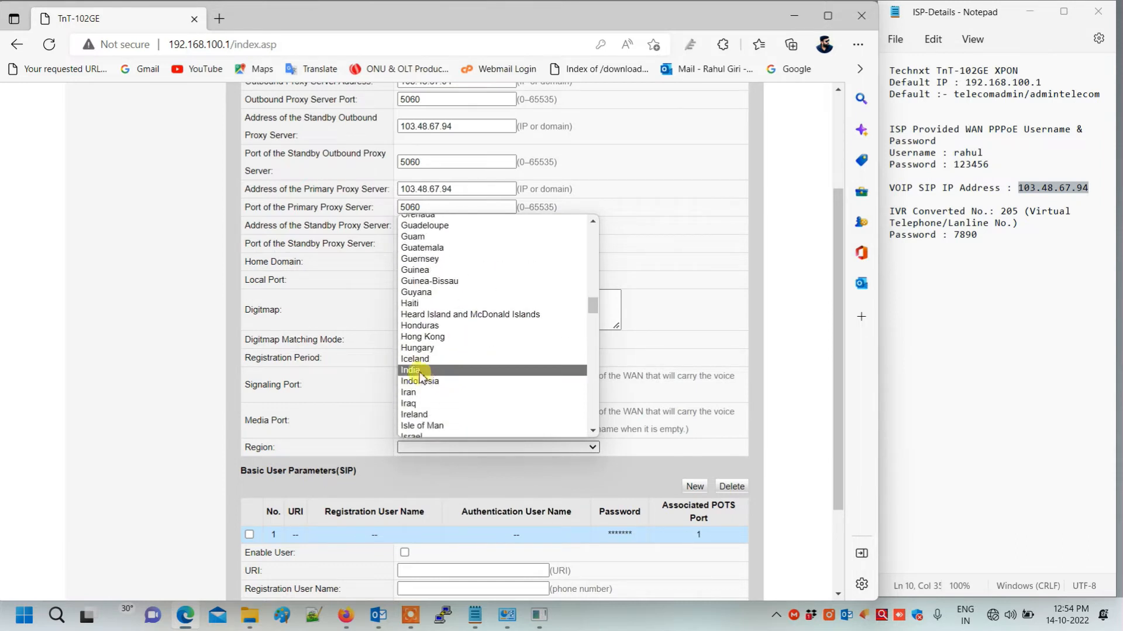
pyautogui.click(470, 365)
pyautogui.scroll(-2, 515, 425)
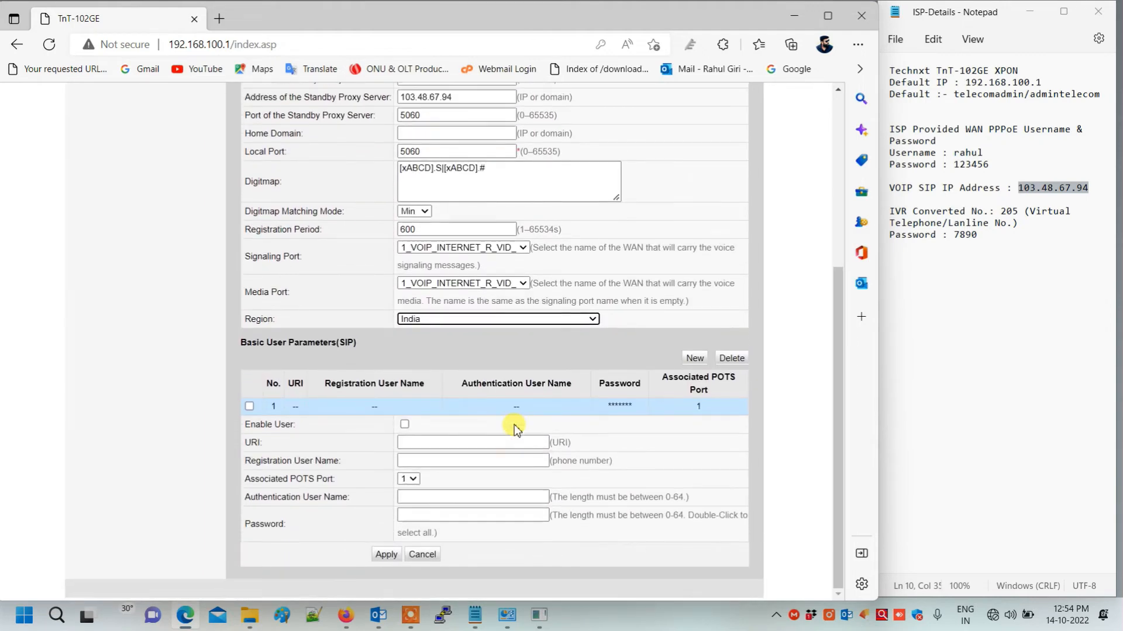
# - Enable SIP user entry 1 and paste 205 from the notes as the registration user name
pyautogui.click(250, 409)
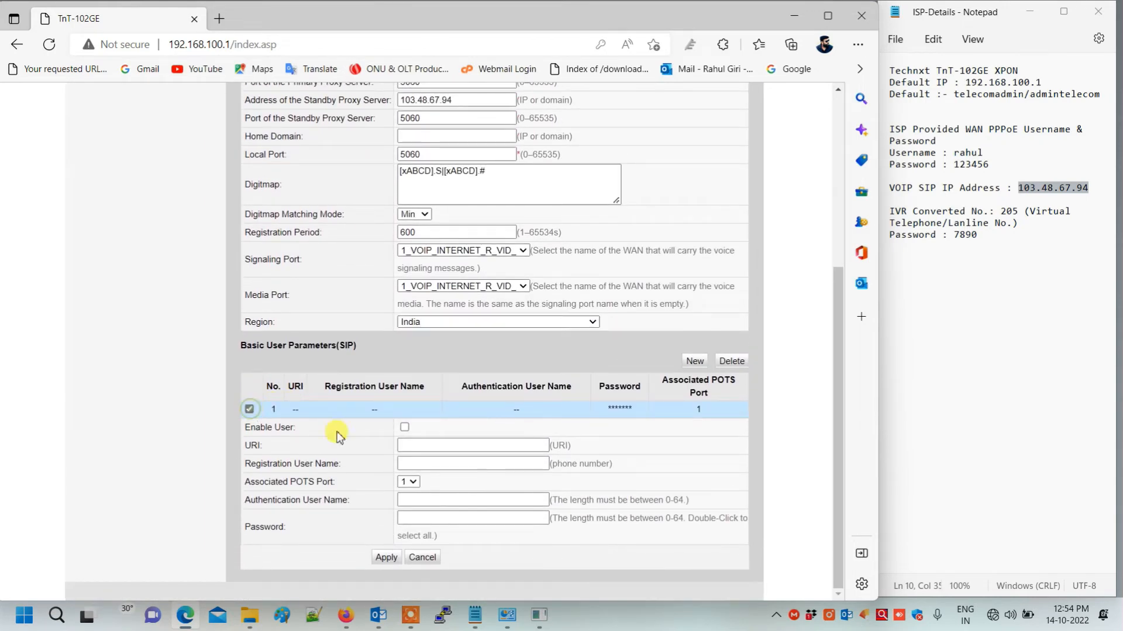
pyautogui.click(405, 427)
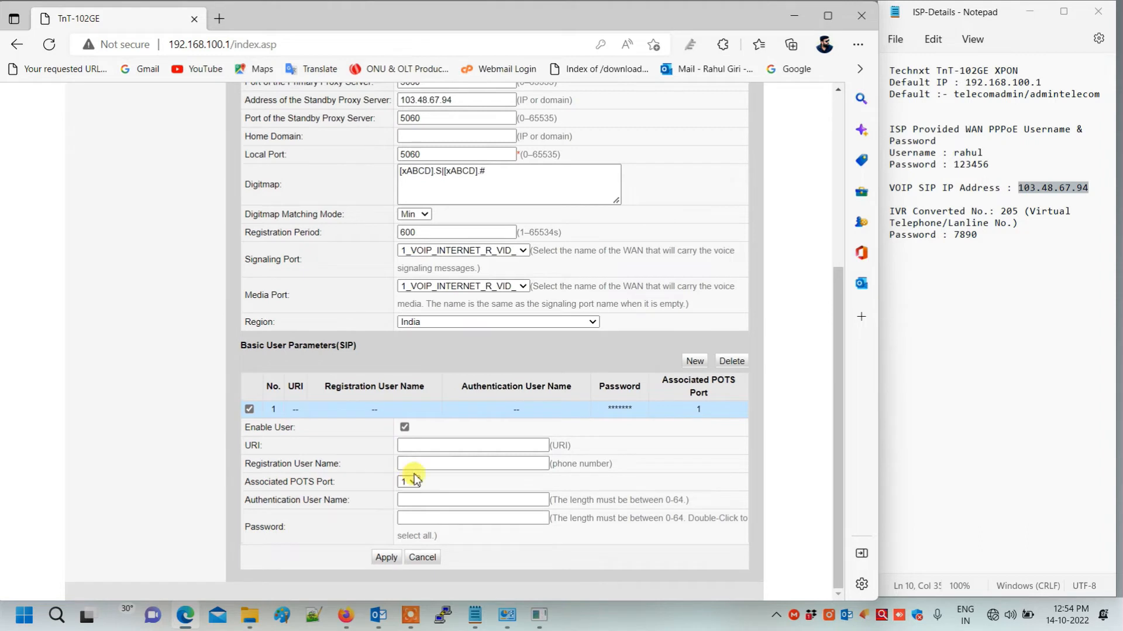
pyautogui.click(421, 462)
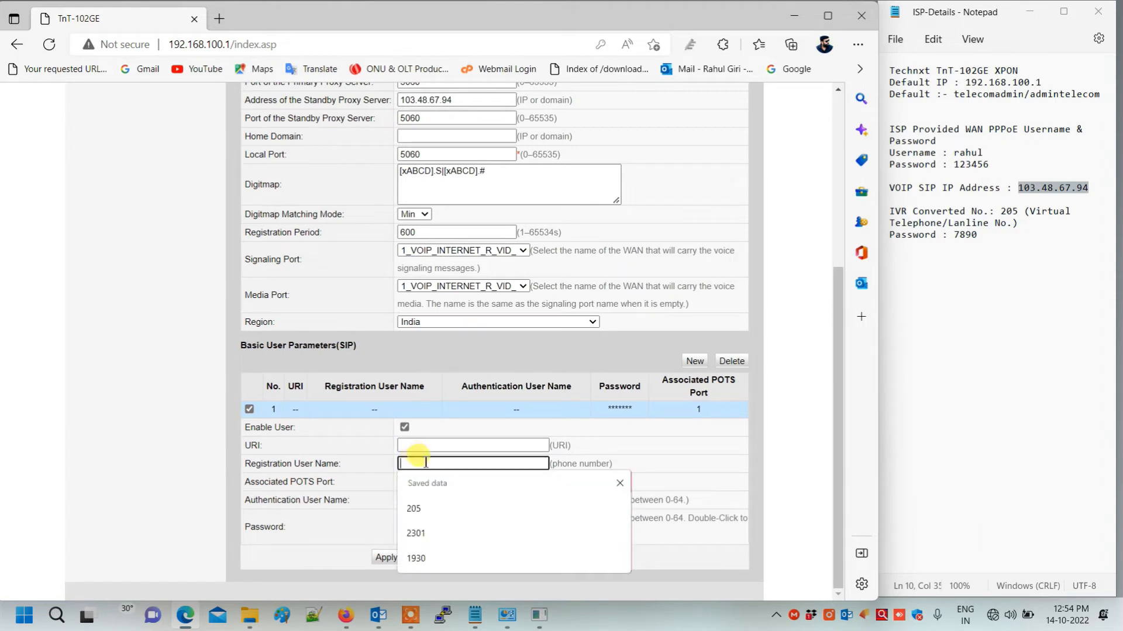
pyautogui.moveTo(1000, 212); pyautogui.dragTo(1020, 211)
pyautogui.hotkey('ctrl', 'c')
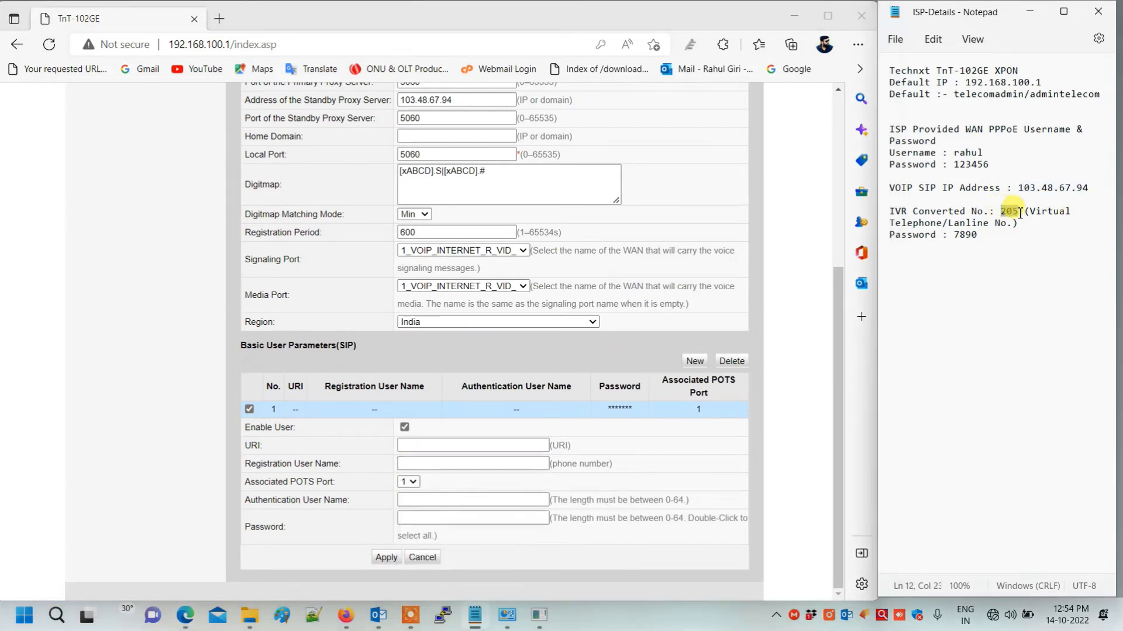
pyautogui.click(419, 464)
pyautogui.hotkey('ctrl', 'v')
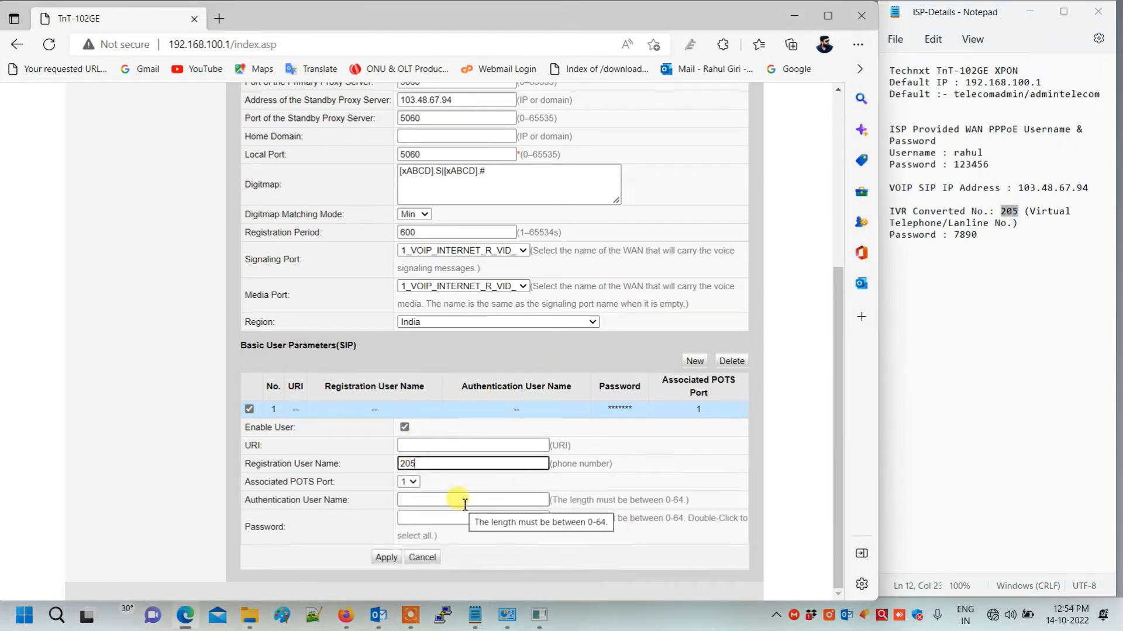
# - Paste the authentication user name and SIP password from the notes, then apply the voice settings
pyautogui.click(461, 499)
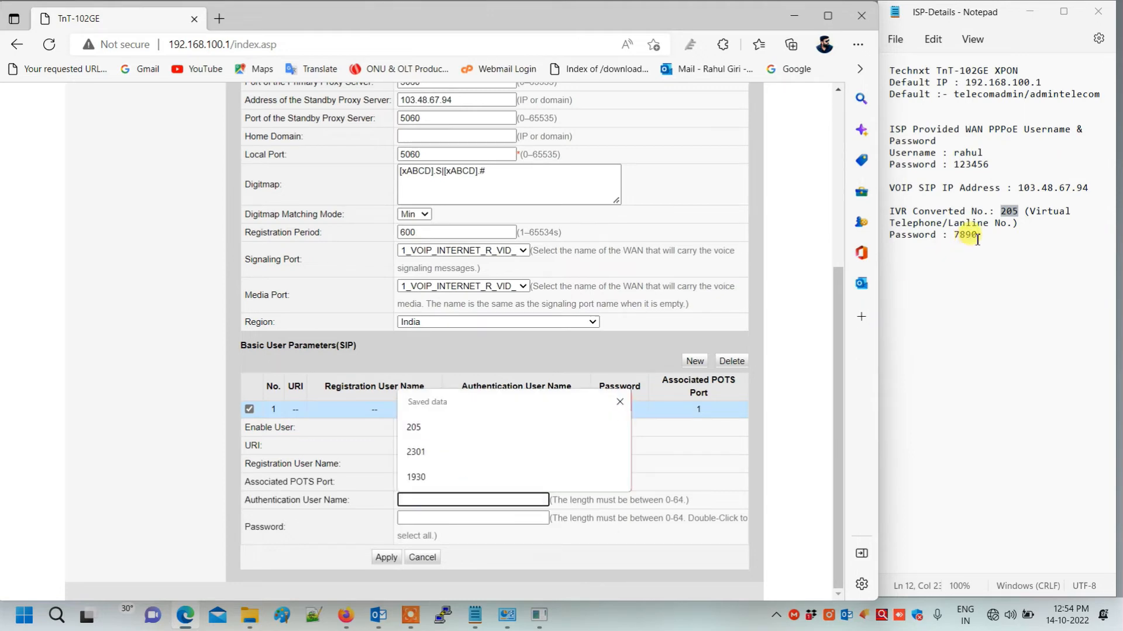
pyautogui.moveTo(977, 236); pyautogui.dragTo(951, 238)
pyautogui.hotkey('ctrl', 'c')
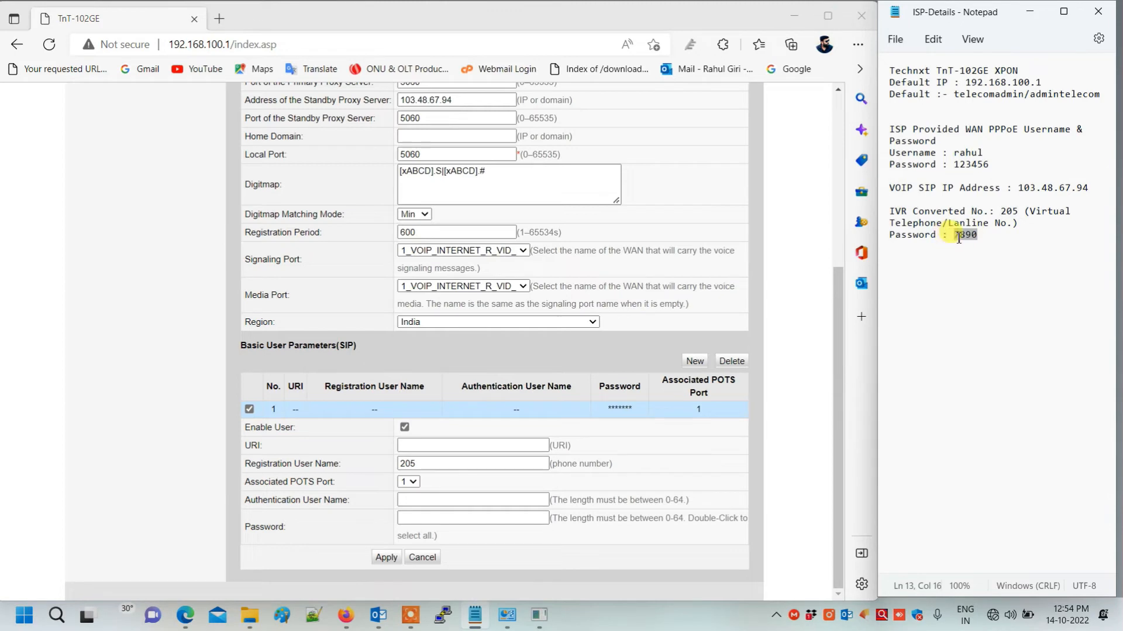
pyautogui.click(425, 501)
pyautogui.hotkey('ctrl', 'v')
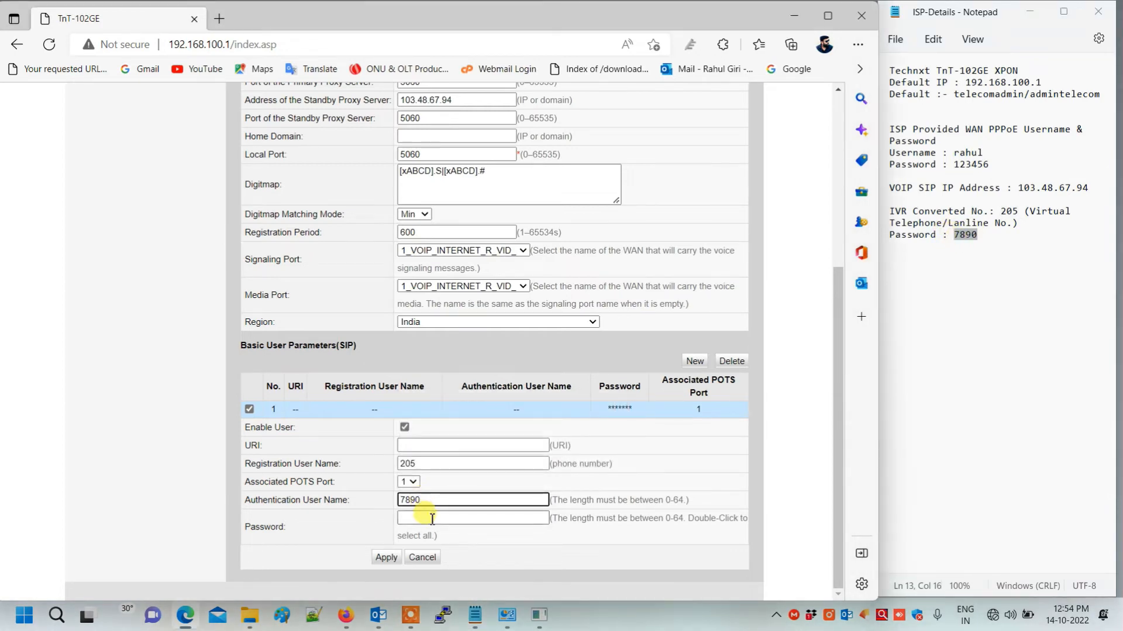
pyautogui.click(430, 518)
pyautogui.hotkey('ctrl', 'v')
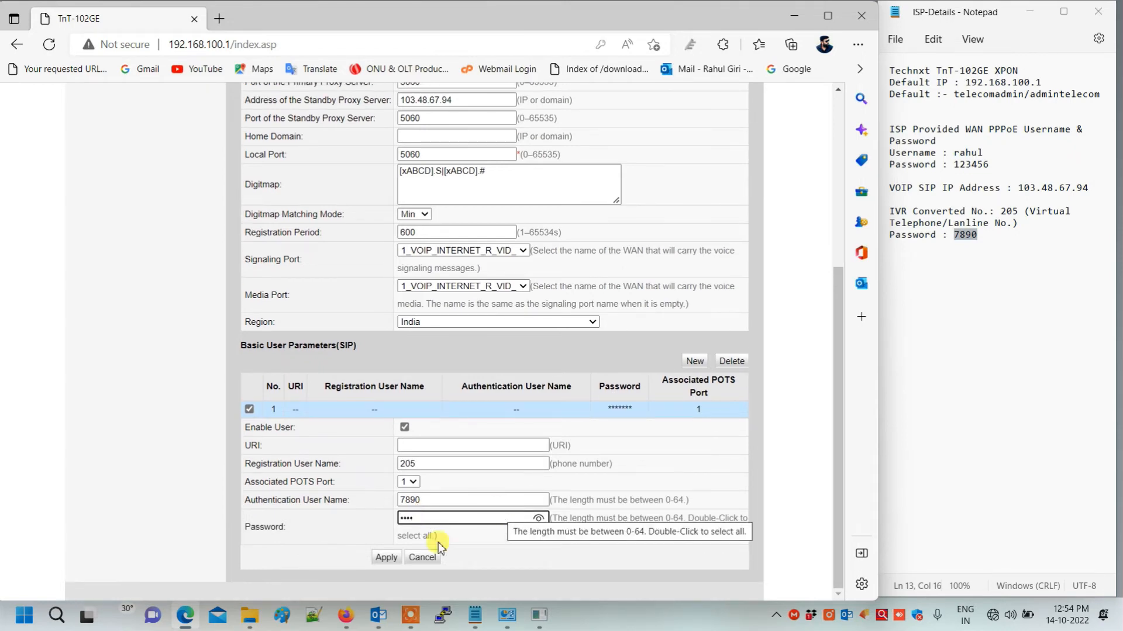
pyautogui.click(386, 557)
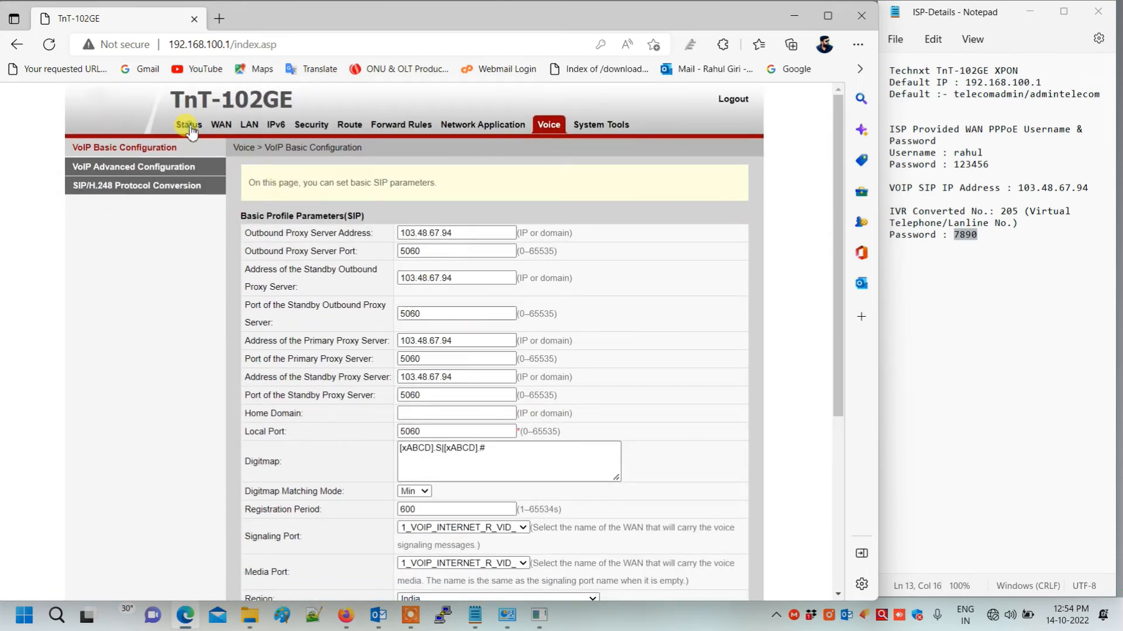
# - Verify the 1_VOIP_INTERNET_R_VID_ PPPoE connection and its assigned IP, then view Device Information
pyautogui.click(191, 132)
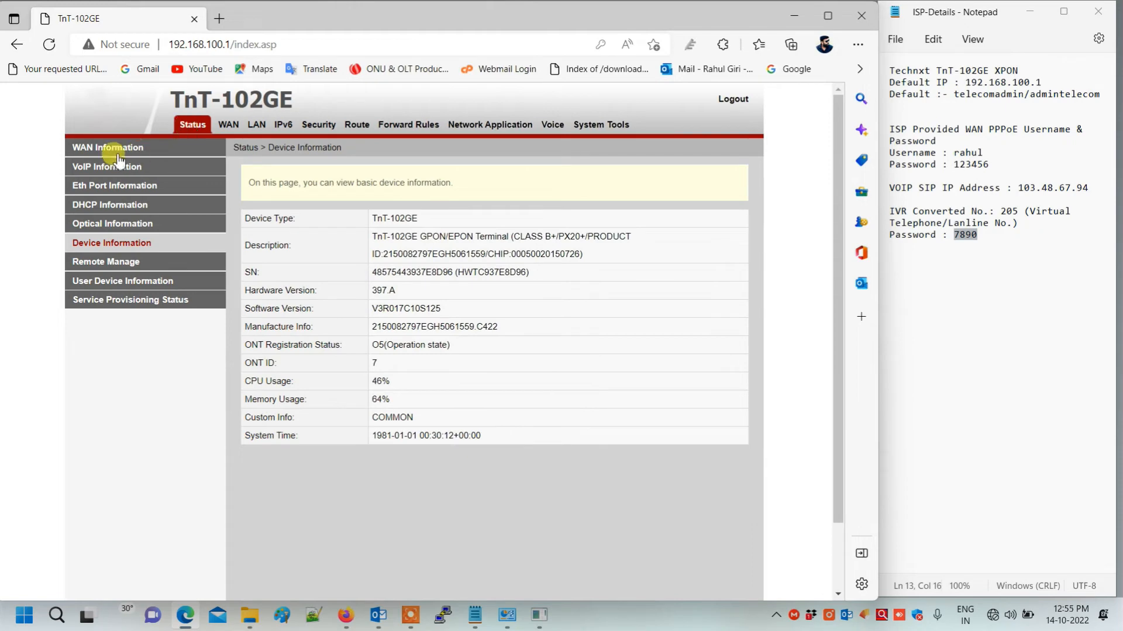
pyautogui.click(99, 150)
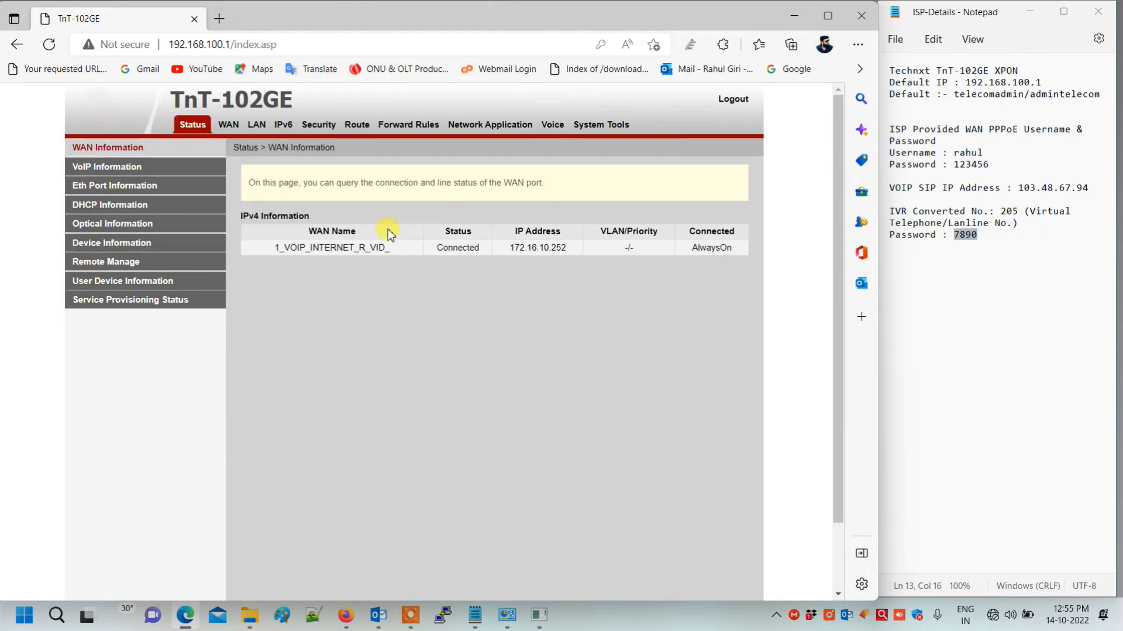
pyautogui.click(466, 250)
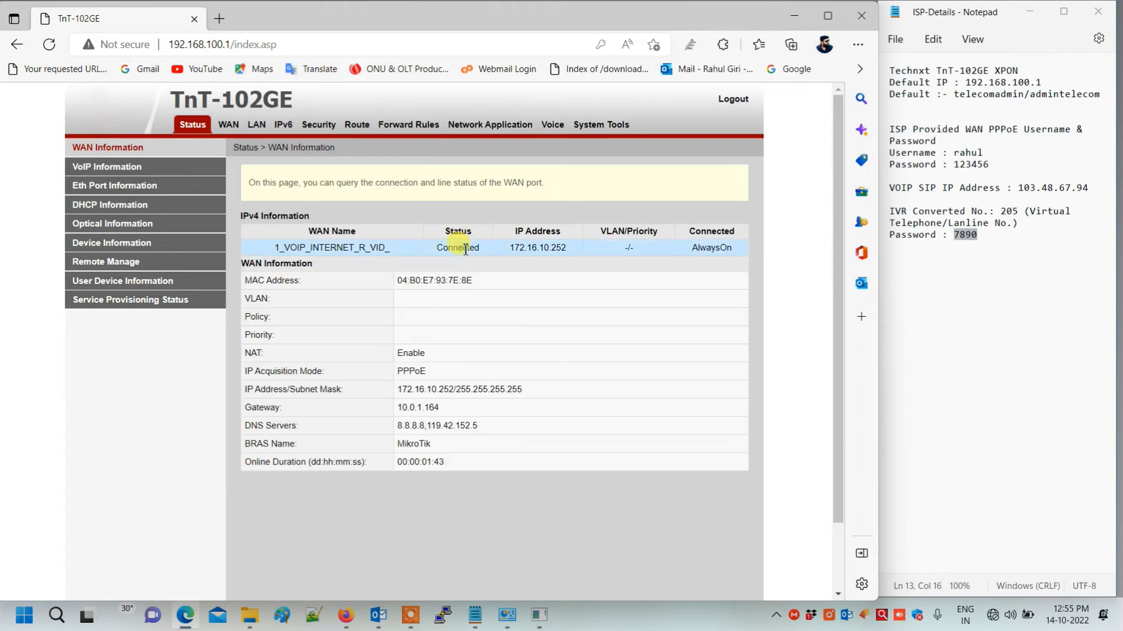
pyautogui.moveTo(522, 389); pyautogui.dragTo(396, 389)
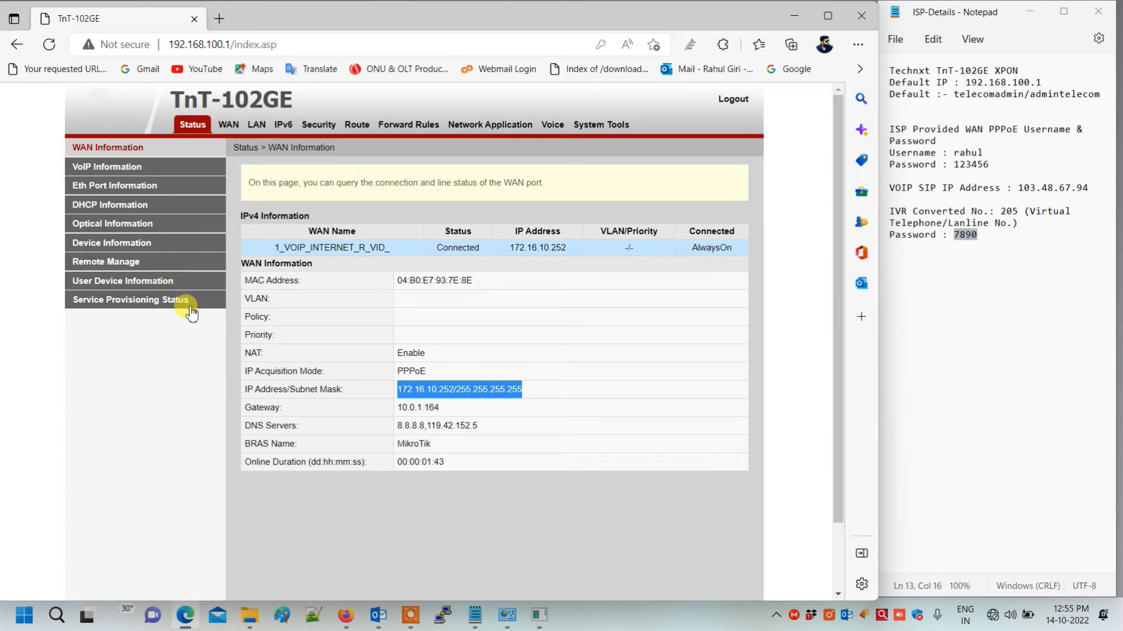
pyautogui.click(133, 248)
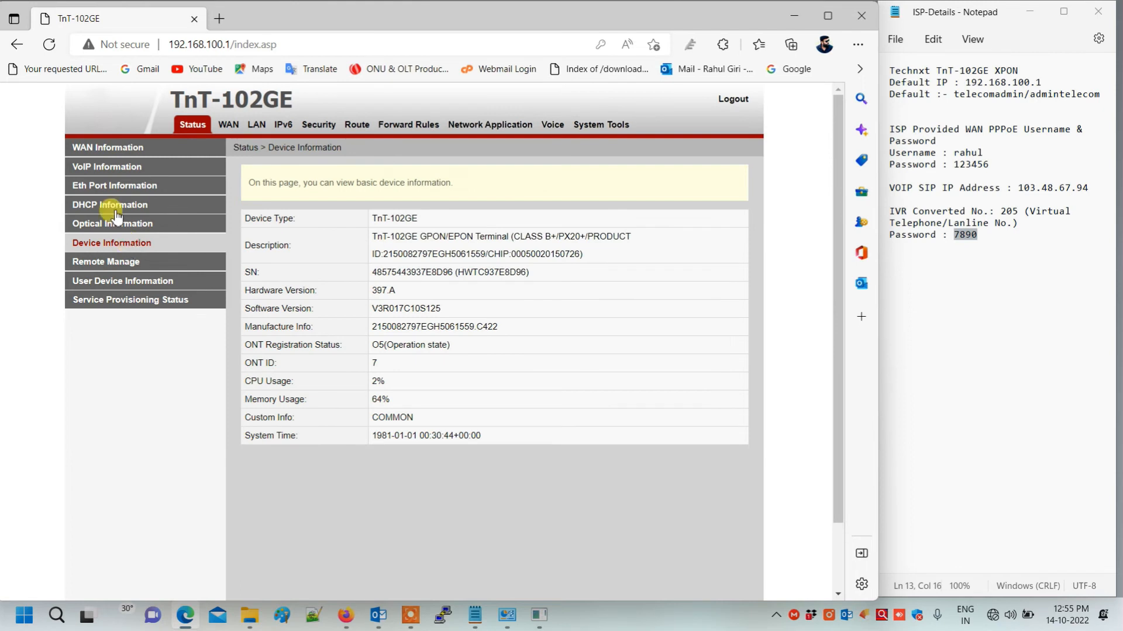
# - Confirm user 205 on POTS port 1 shows status Up and call status Idle in VoIP Information
pyautogui.click(105, 171)
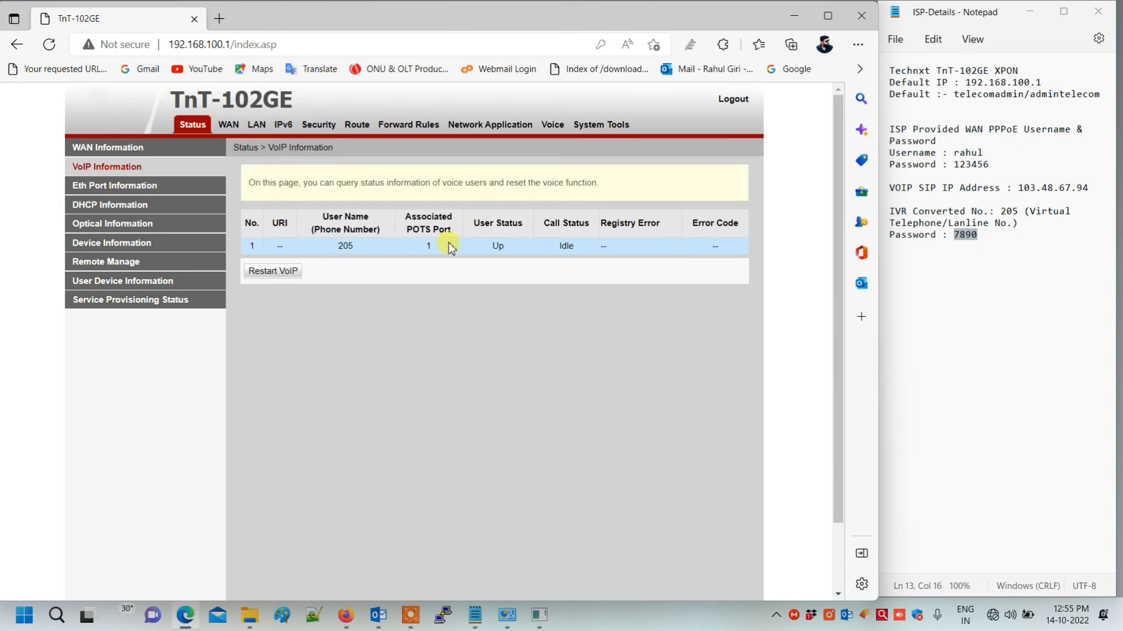
pyautogui.moveTo(513, 249); pyautogui.dragTo(489, 252)
pyautogui.moveTo(578, 260); pyautogui.dragTo(531, 246)
pyautogui.click(574, 293)
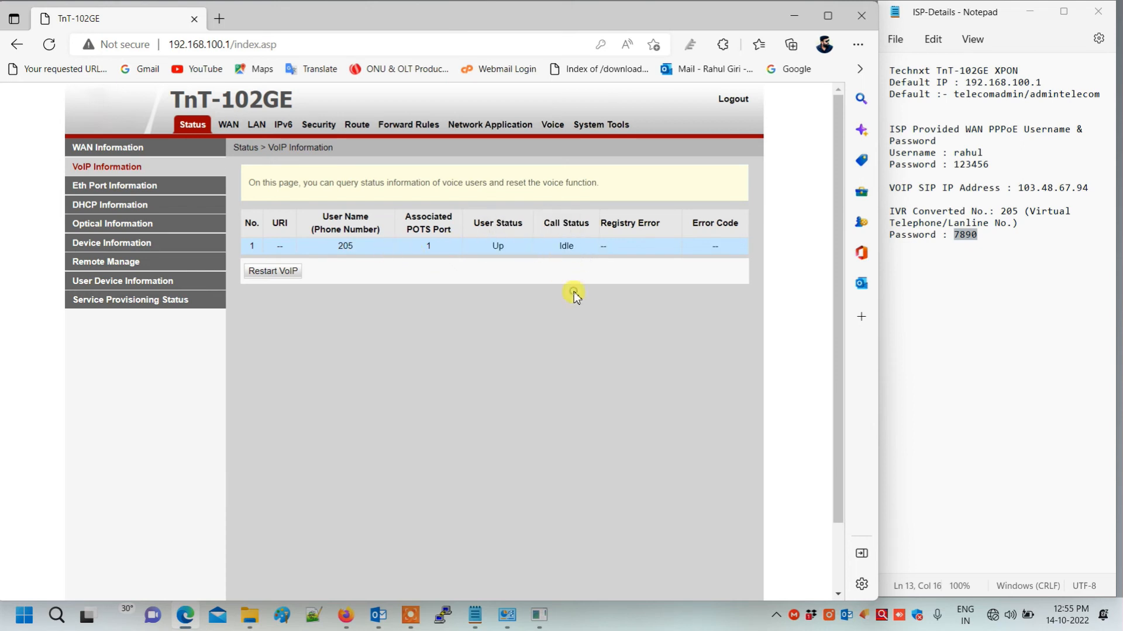
pyautogui.click(1008, 250)
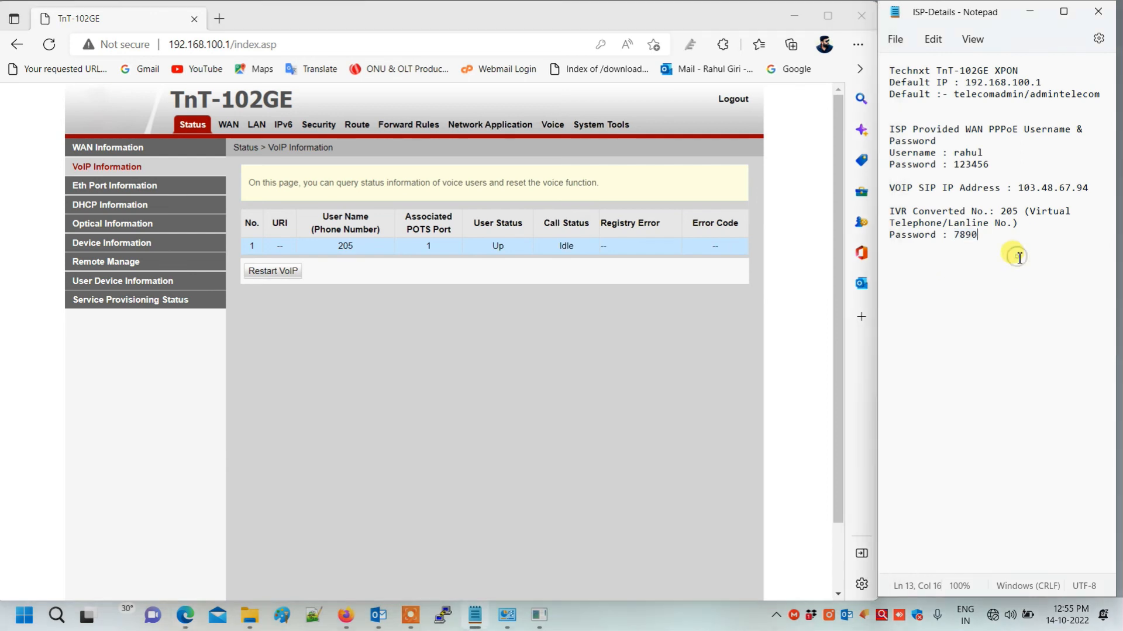
# - Add 'Configuration Completed, Thanks for Watching' below the ISP notes and log out of the ONT admin
pyautogui.press('Return')
pyautogui.press('Return')
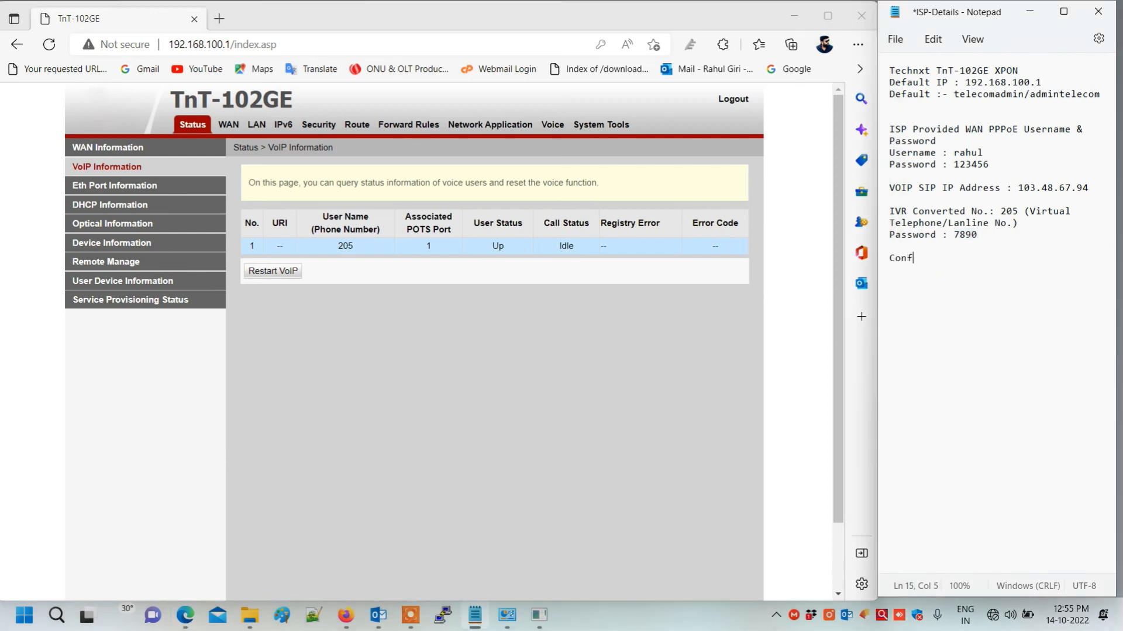
pyautogui.write('Configuration Compl')
pyautogui.write('eted, ')
pyautogui.write('Thanks for ')
pyautogui.write('Watching ......')
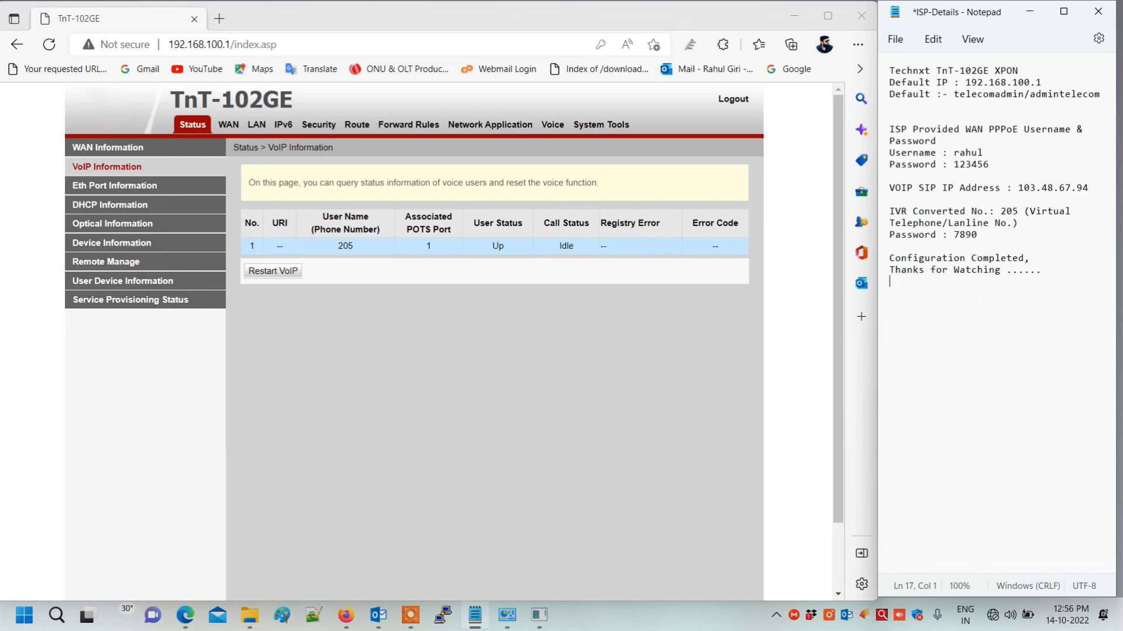
pyautogui.click(734, 99)
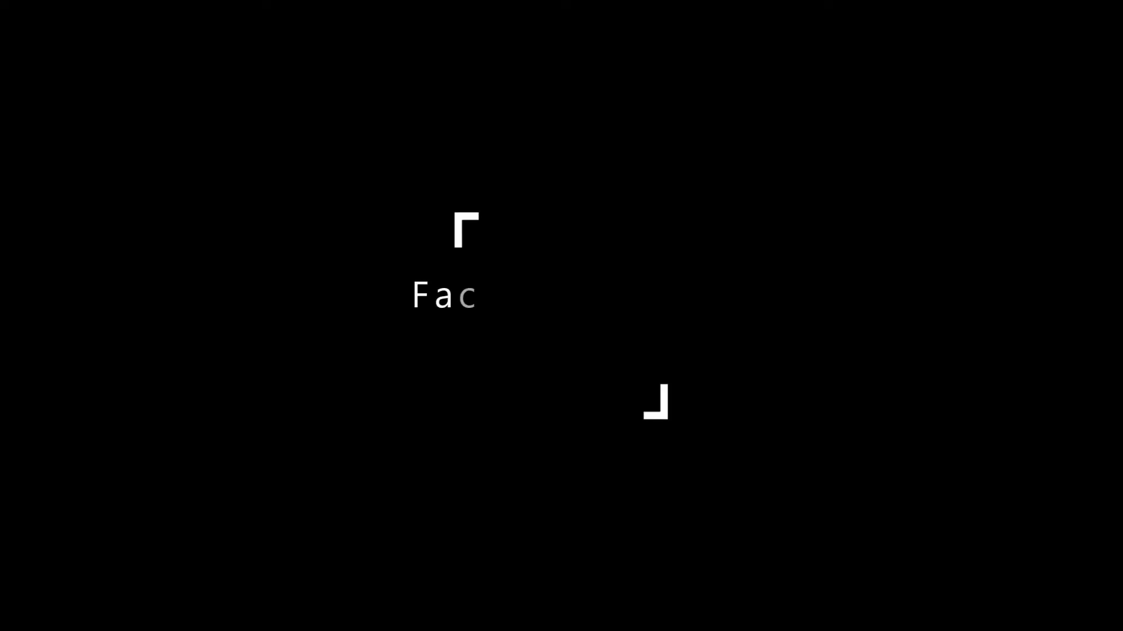